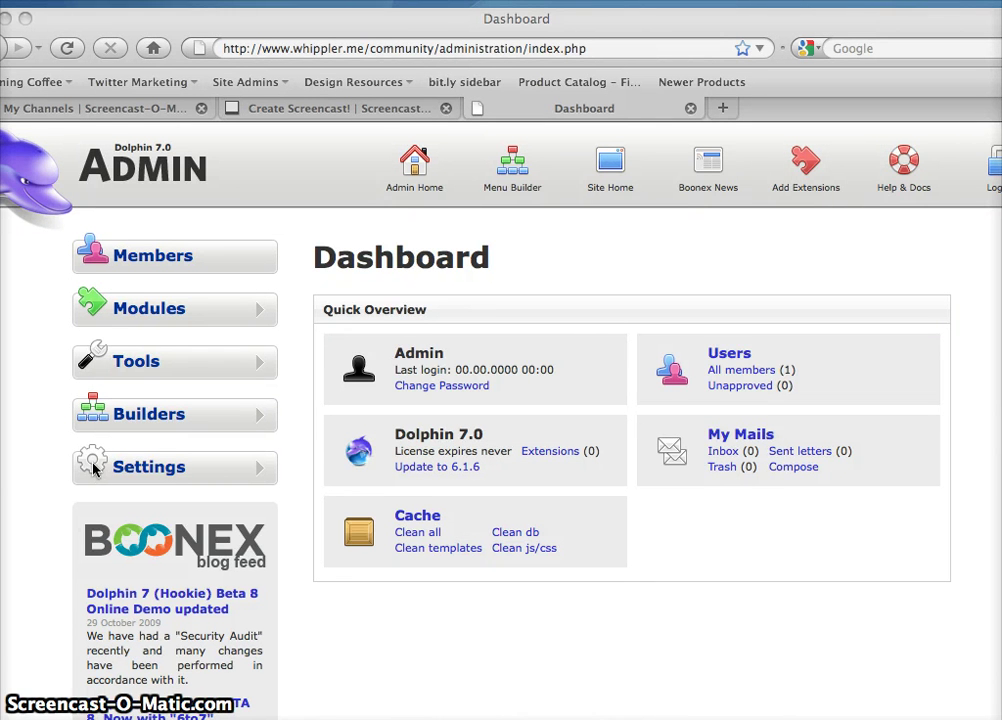
# Open the Modules administration page for managing the site's extensions
pyautogui.click(184, 32)
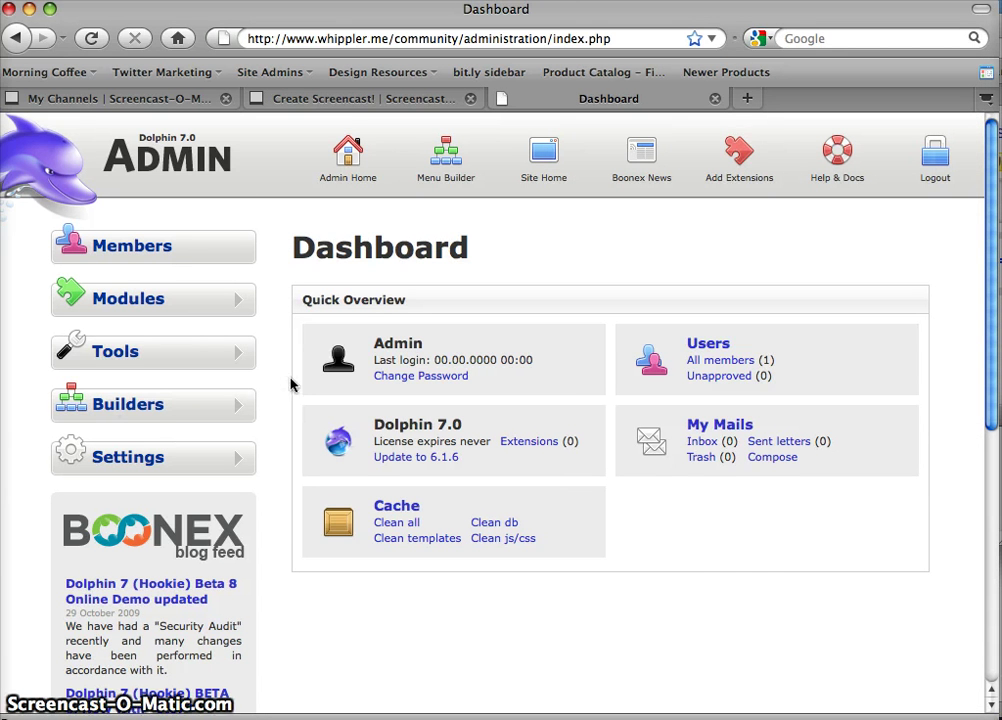
pyautogui.click(238, 360)
pyautogui.click(105, 467)
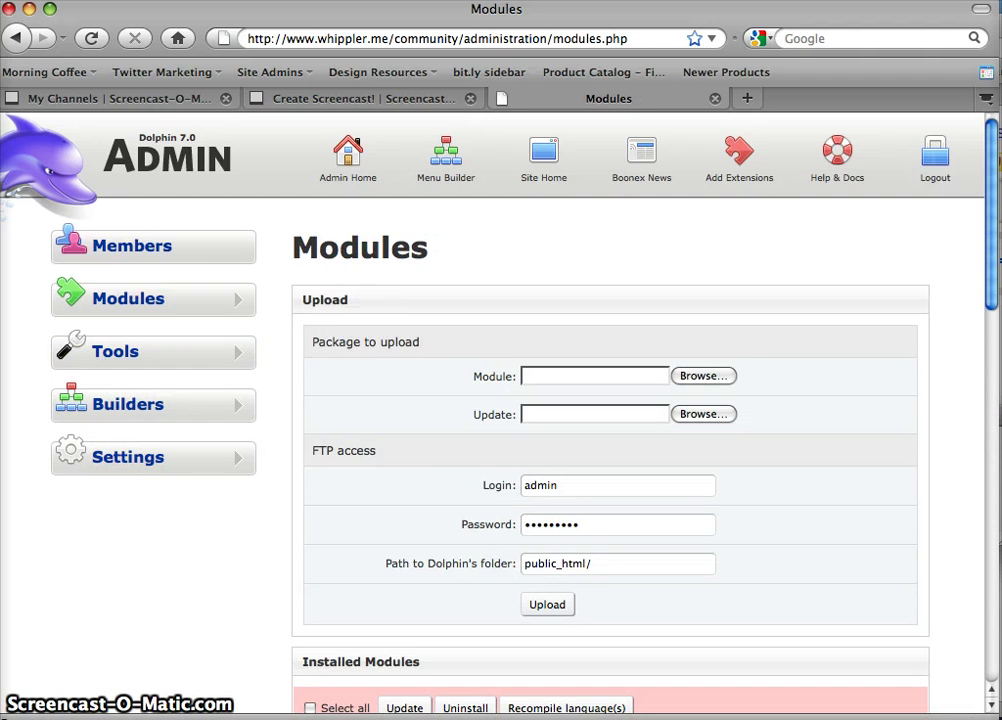
# Try to install the Photos module, expand its operation results, and highlight the folder path listed there
pyautogui.moveTo(996, 199); pyautogui.dragTo(970, 386)
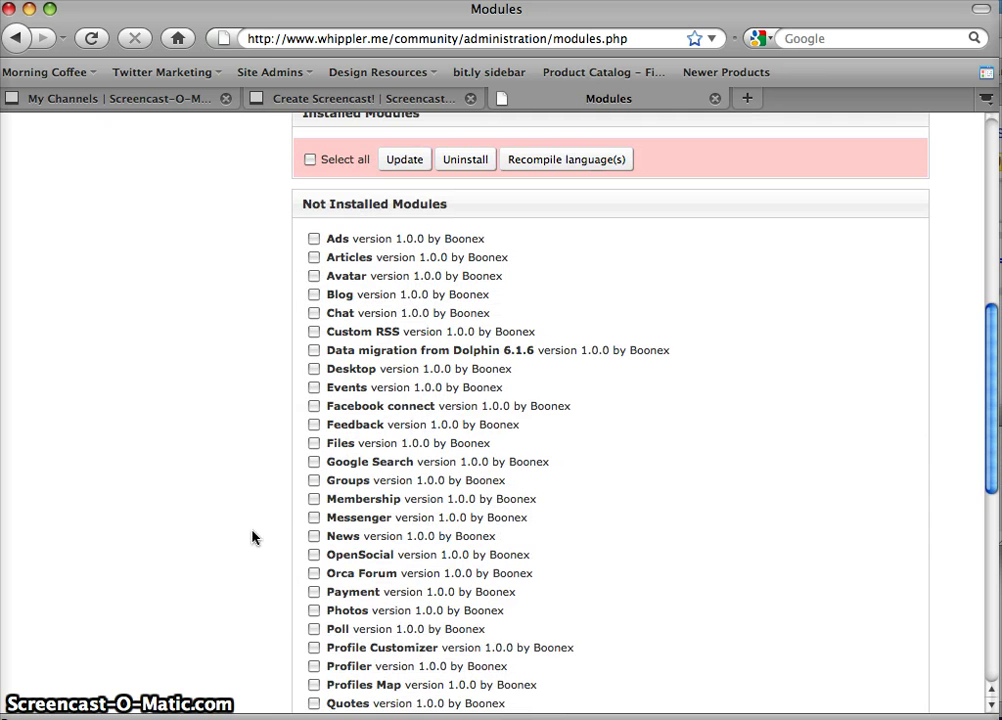
pyautogui.click(314, 611)
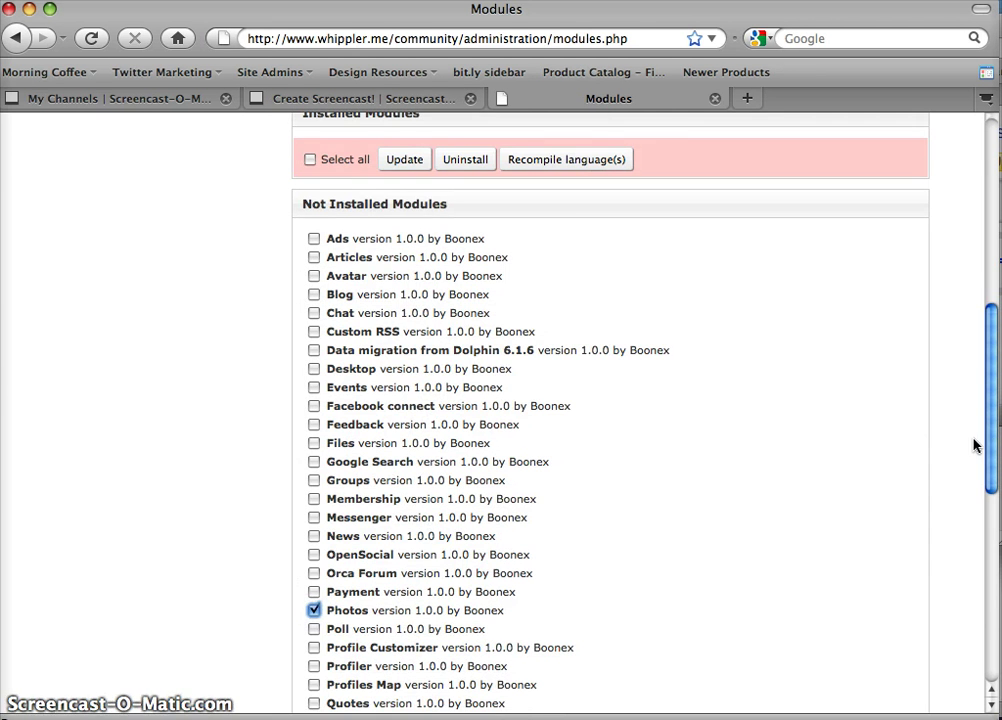
pyautogui.moveTo(988, 432); pyautogui.dragTo(991, 555)
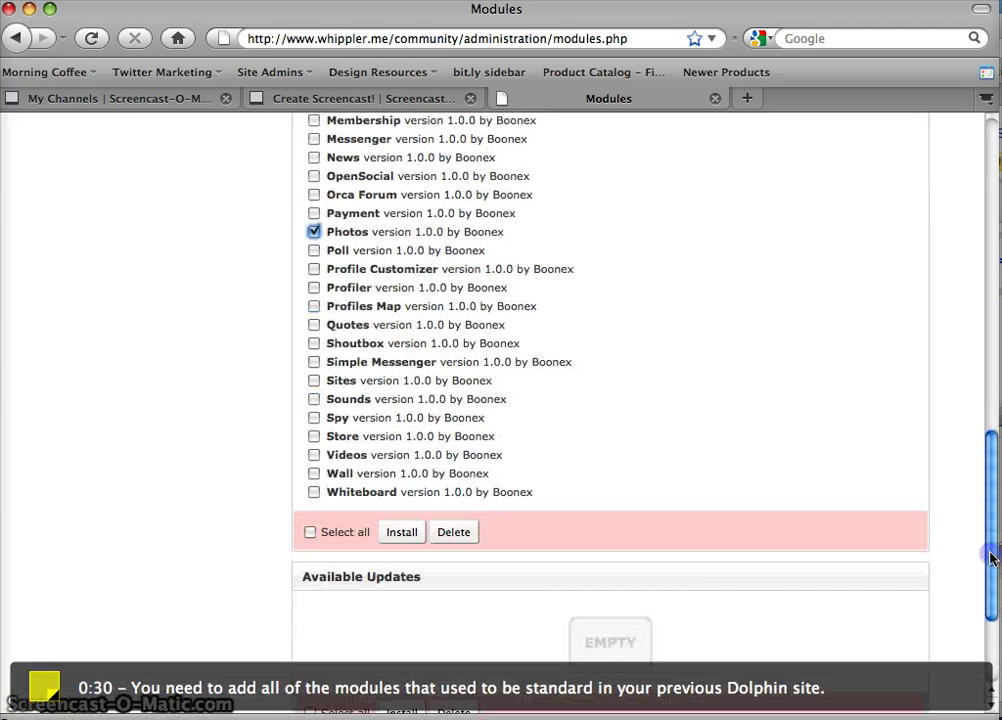
pyautogui.click(401, 532)
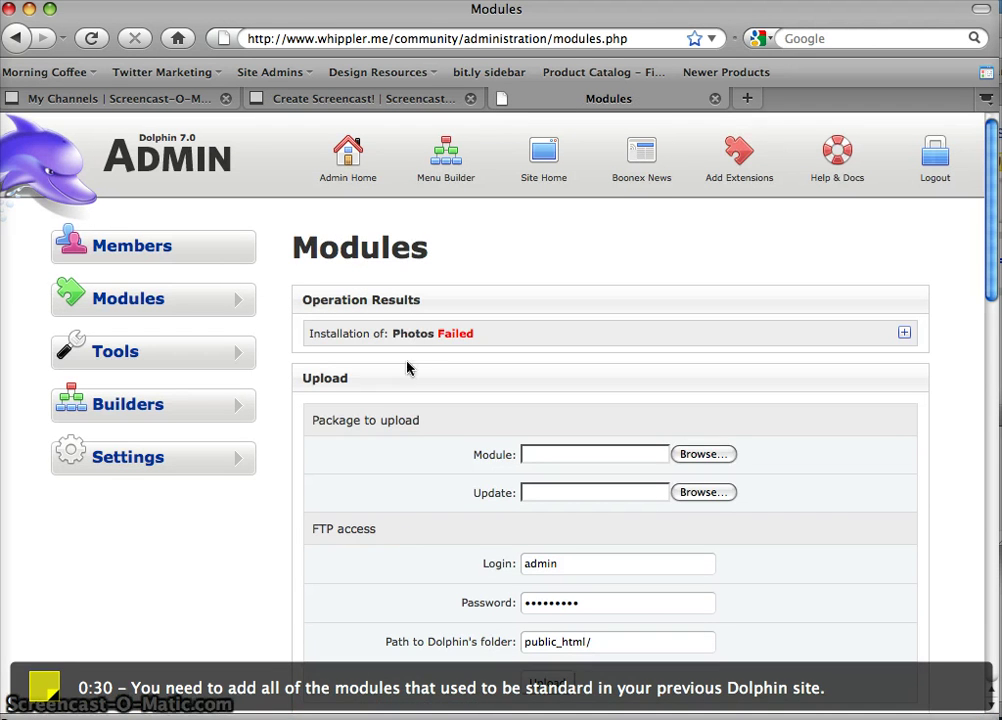
pyautogui.click(903, 331)
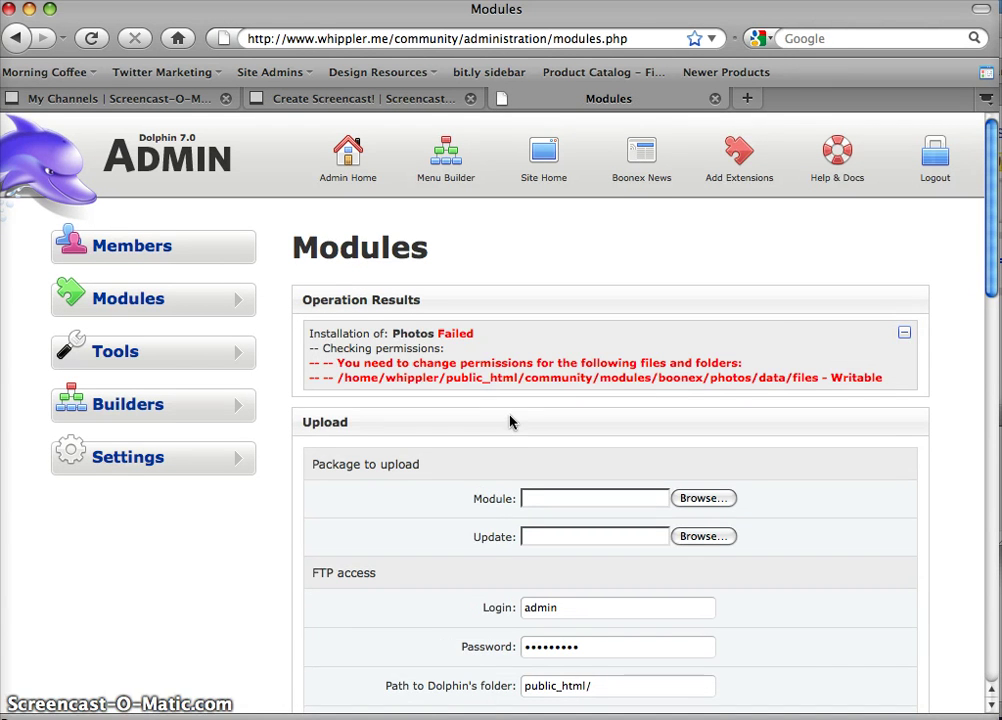
pyautogui.moveTo(801, 378); pyautogui.dragTo(681, 378)
# Switch to Cyberduck and browse the community modules directory to the files folder inside photos/data, showing its info
pyautogui.moveTo(627, 716)
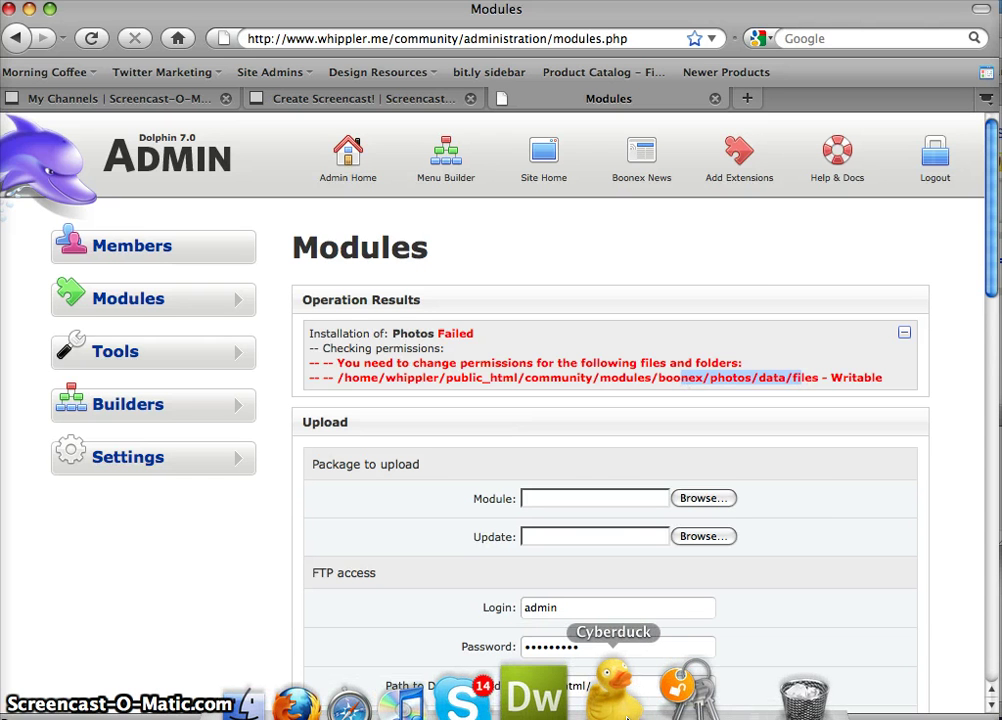
pyautogui.click(627, 716)
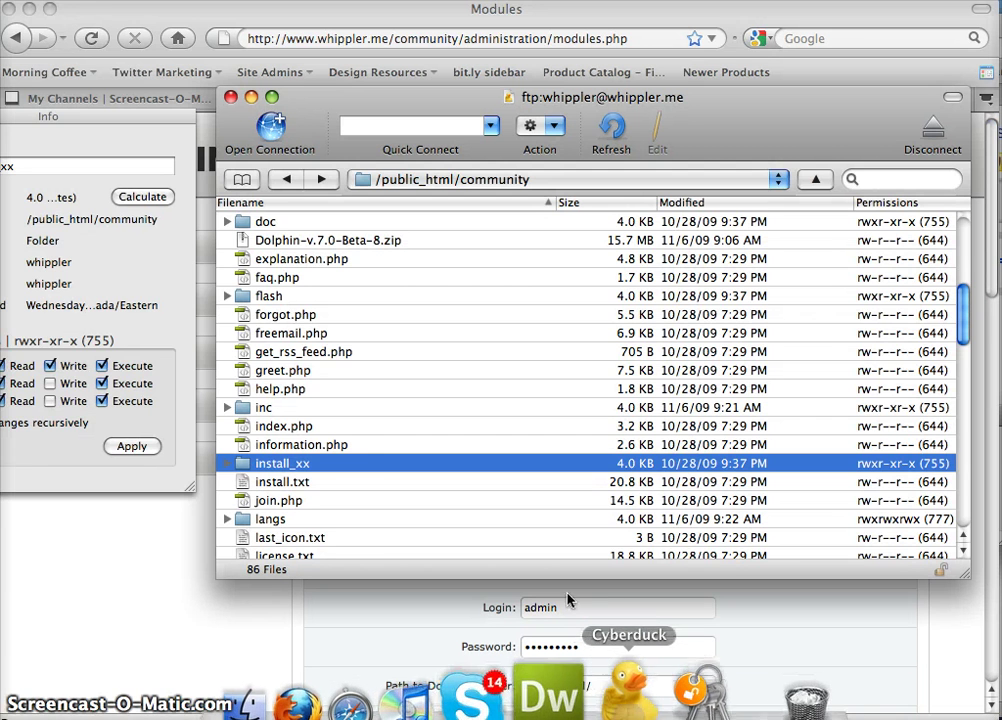
pyautogui.click(268, 332)
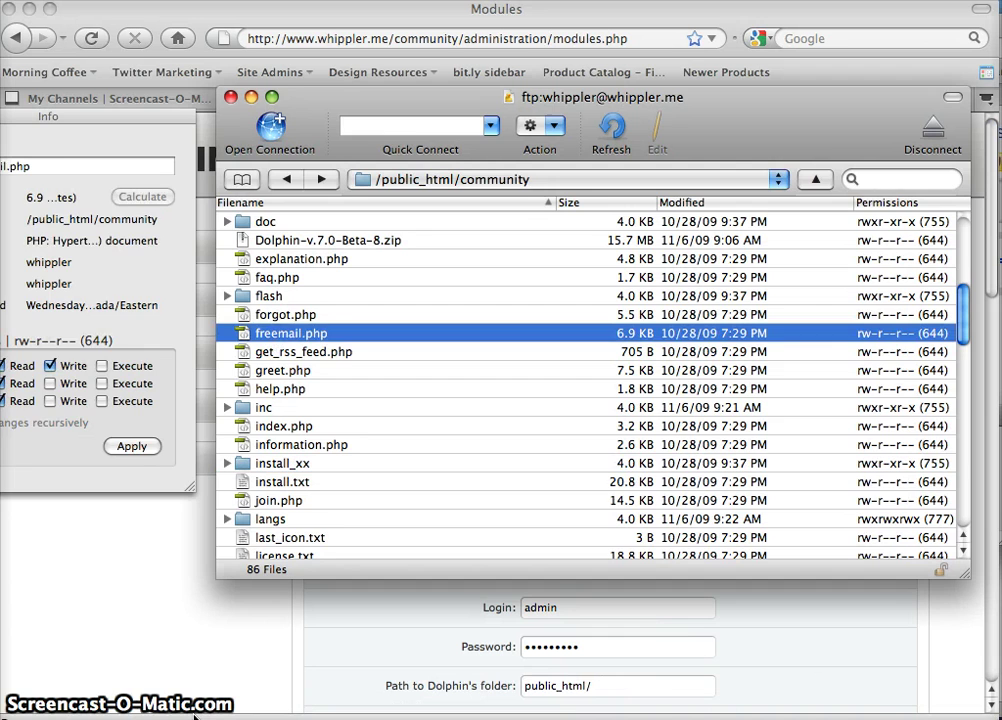
pyautogui.press('super+Tab')
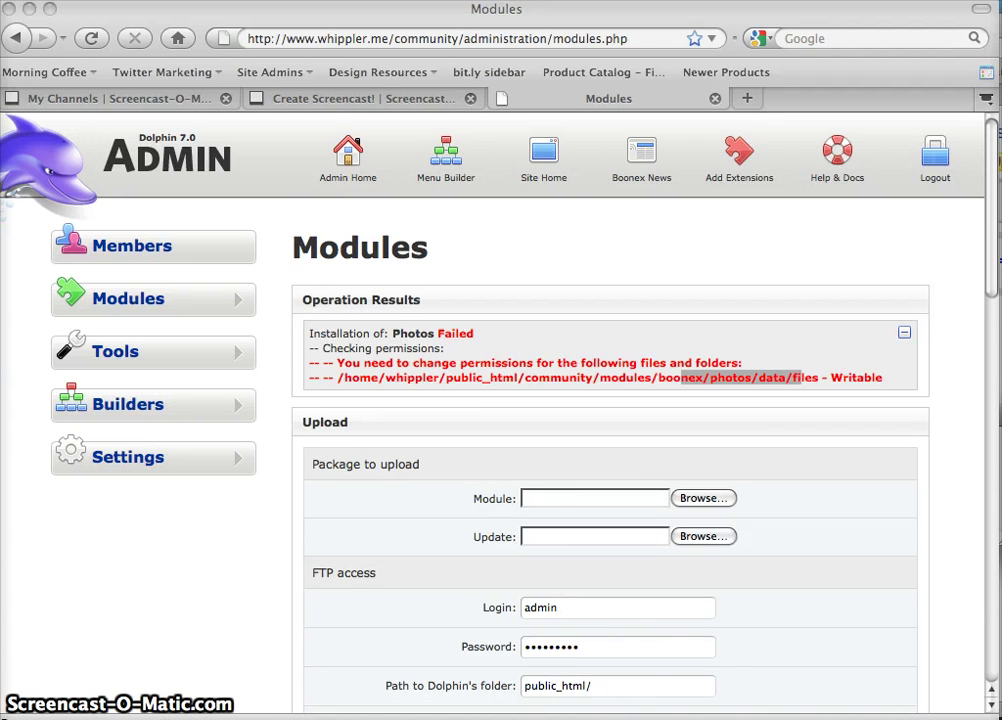
pyautogui.moveTo(554, 700)
pyautogui.click(606, 688)
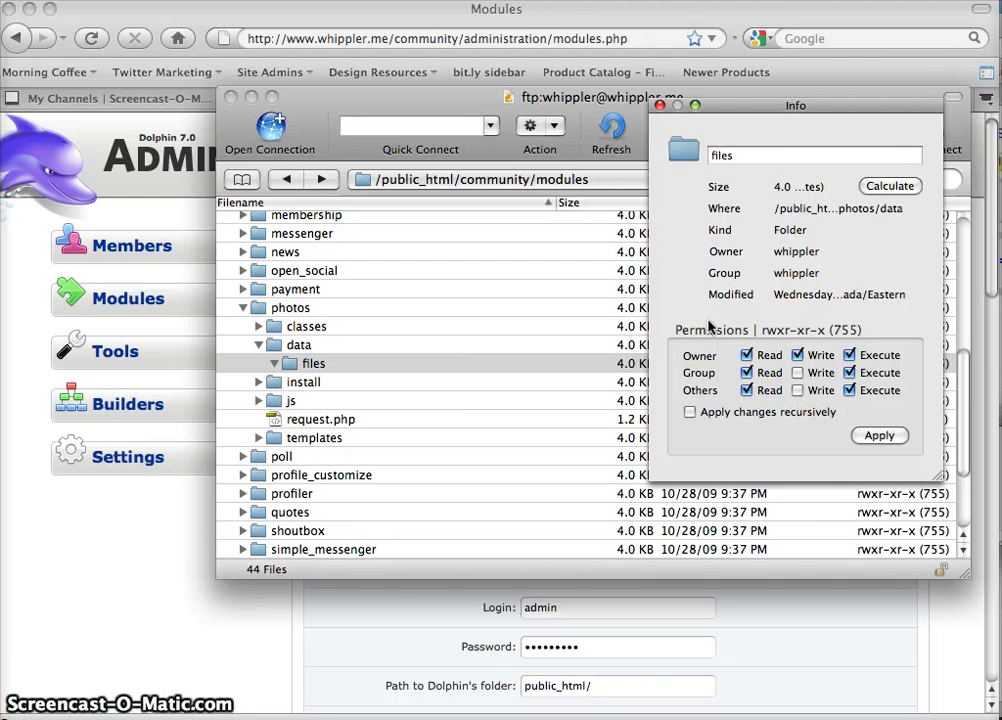
# Grant Group and Others write permission on the photos/data/files folder and apply the change
pyautogui.click(305, 368)
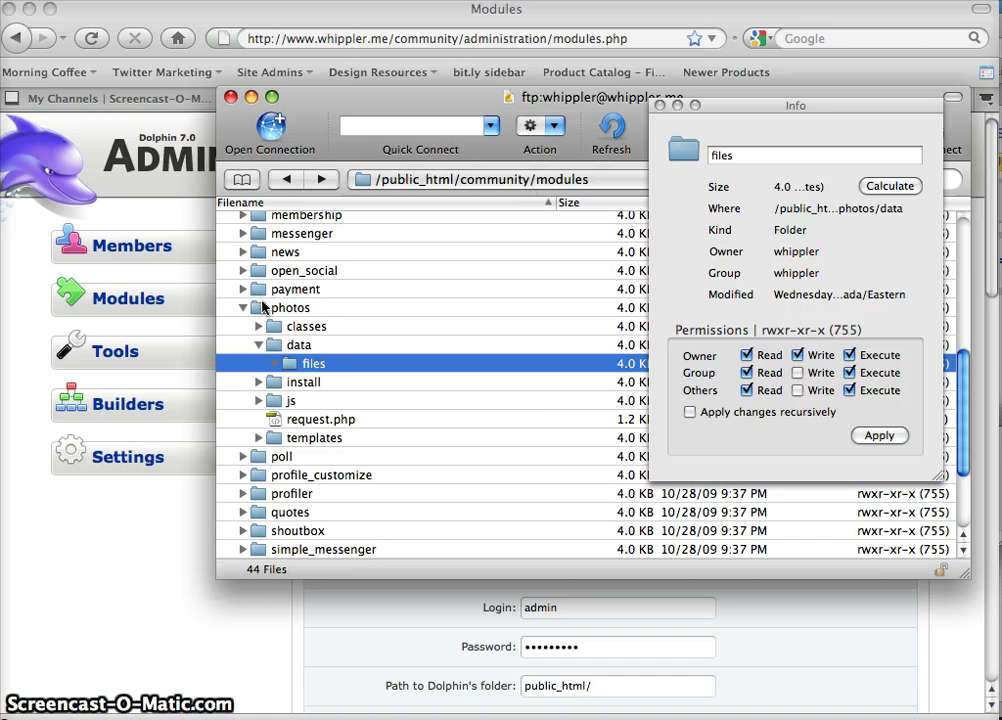
pyautogui.click(797, 373)
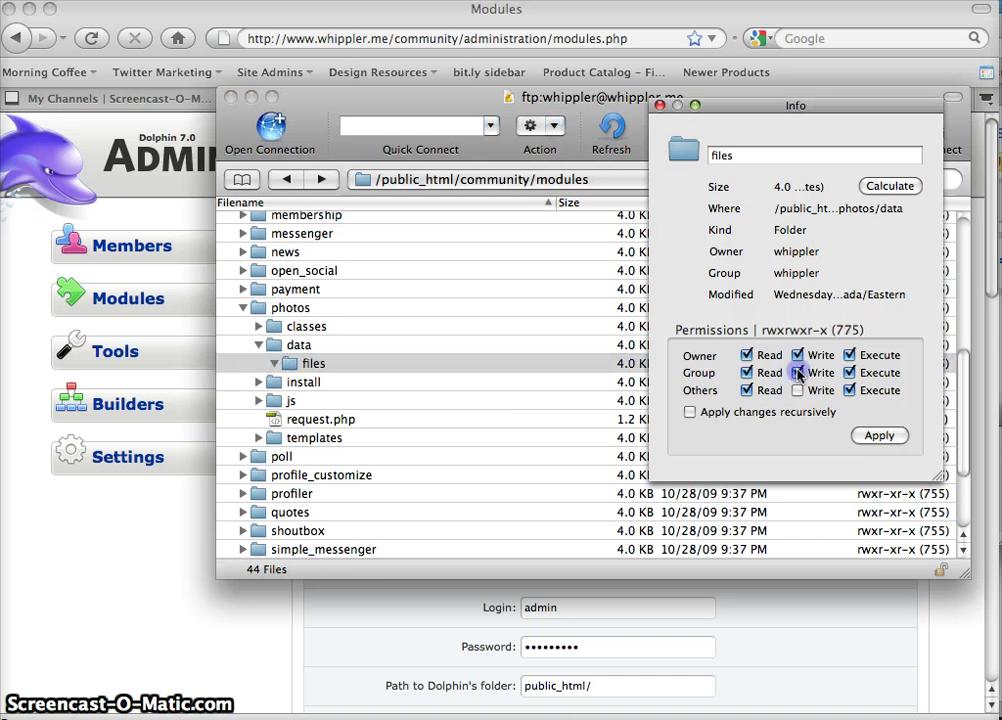
pyautogui.click(797, 390)
pyautogui.click(877, 436)
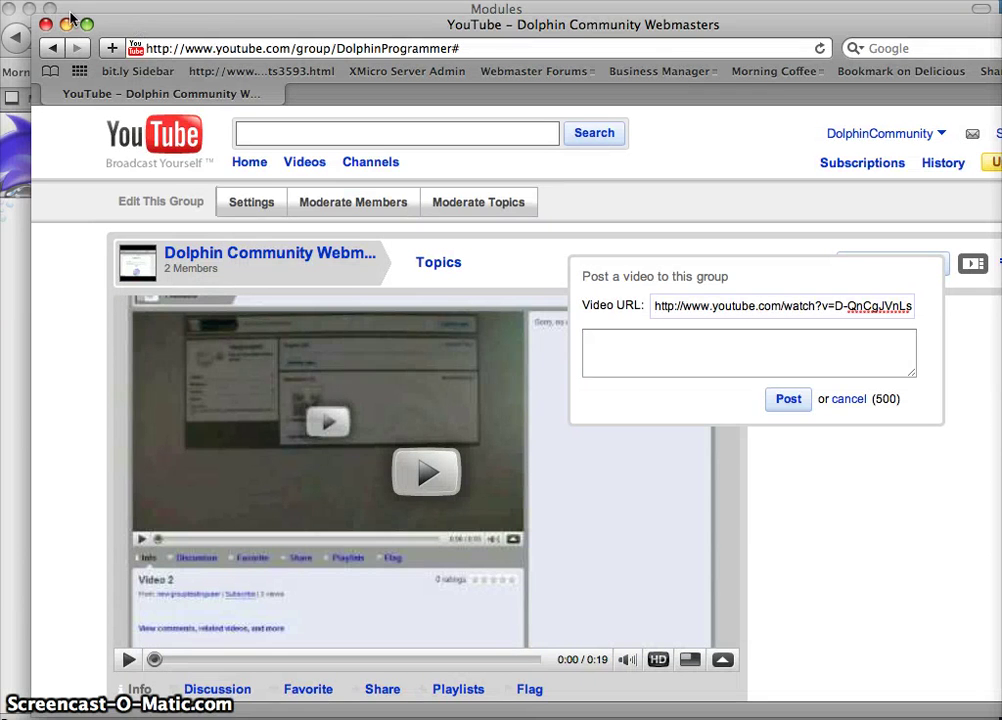
# Switch back to the Modules page in Firefox, install the Photos module, and review its installation details
pyautogui.click(27, 220)
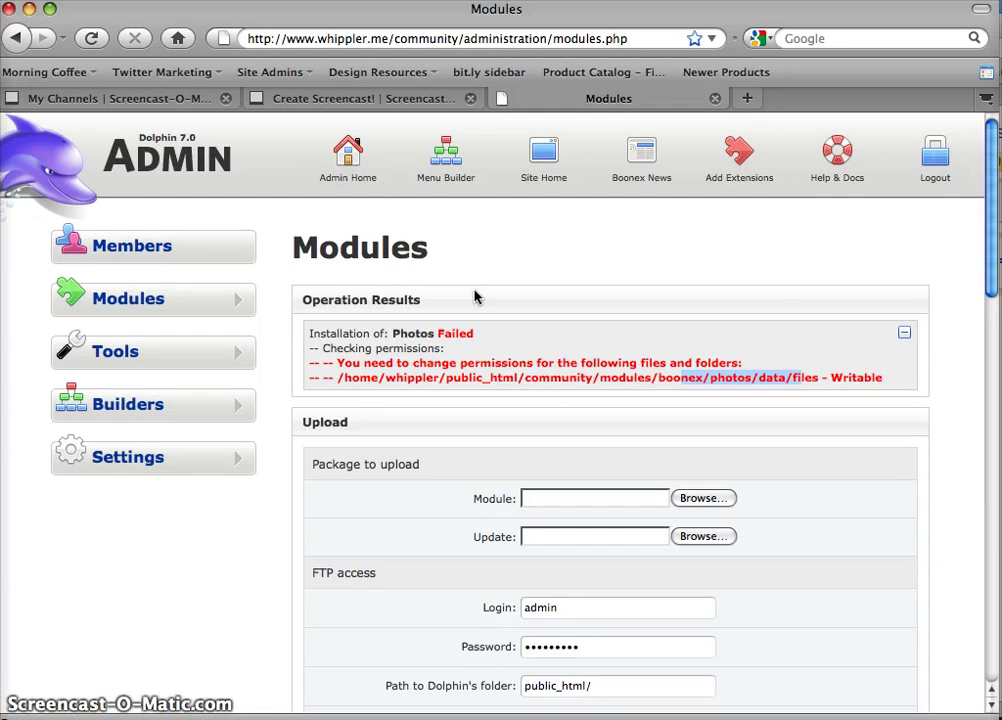
pyautogui.moveTo(988, 192); pyautogui.dragTo(991, 593)
pyautogui.click(315, 482)
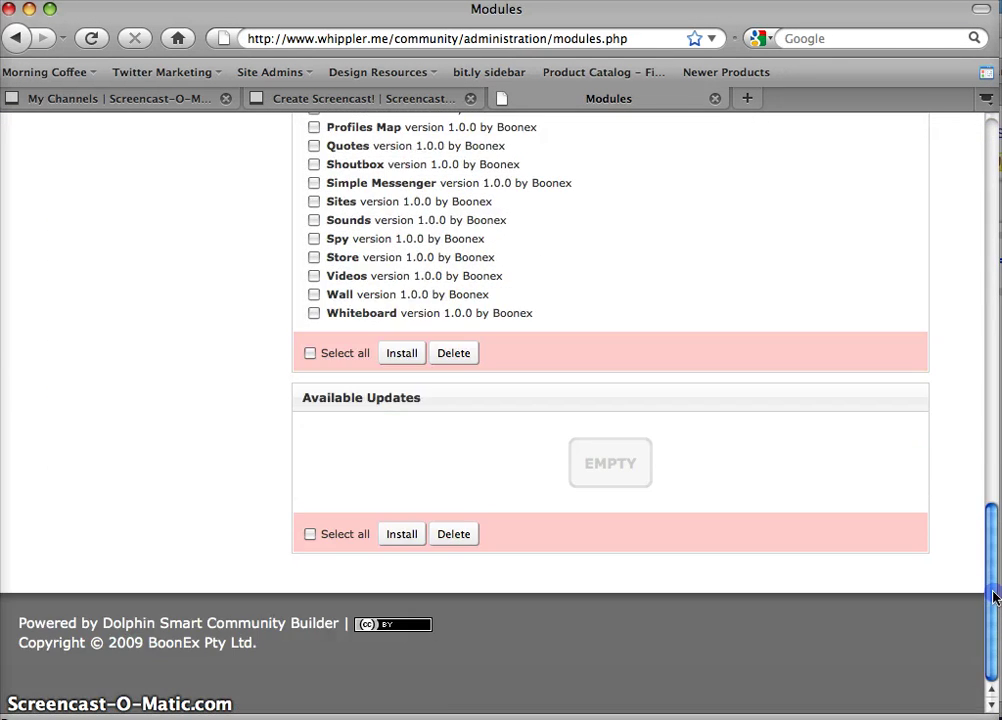
pyautogui.click(398, 355)
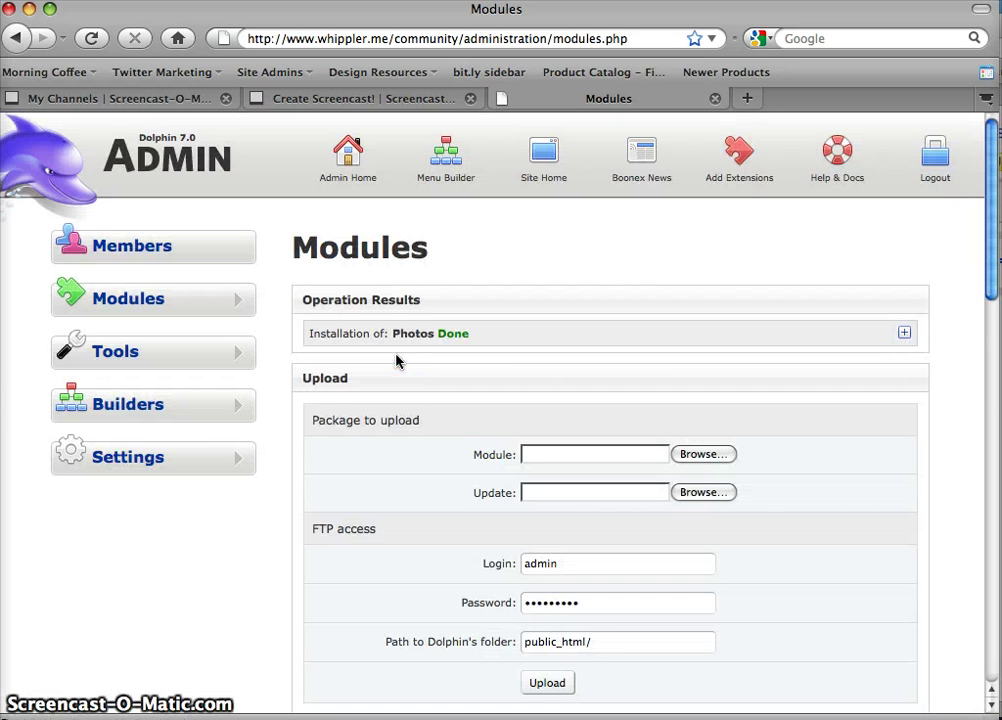
pyautogui.click(905, 334)
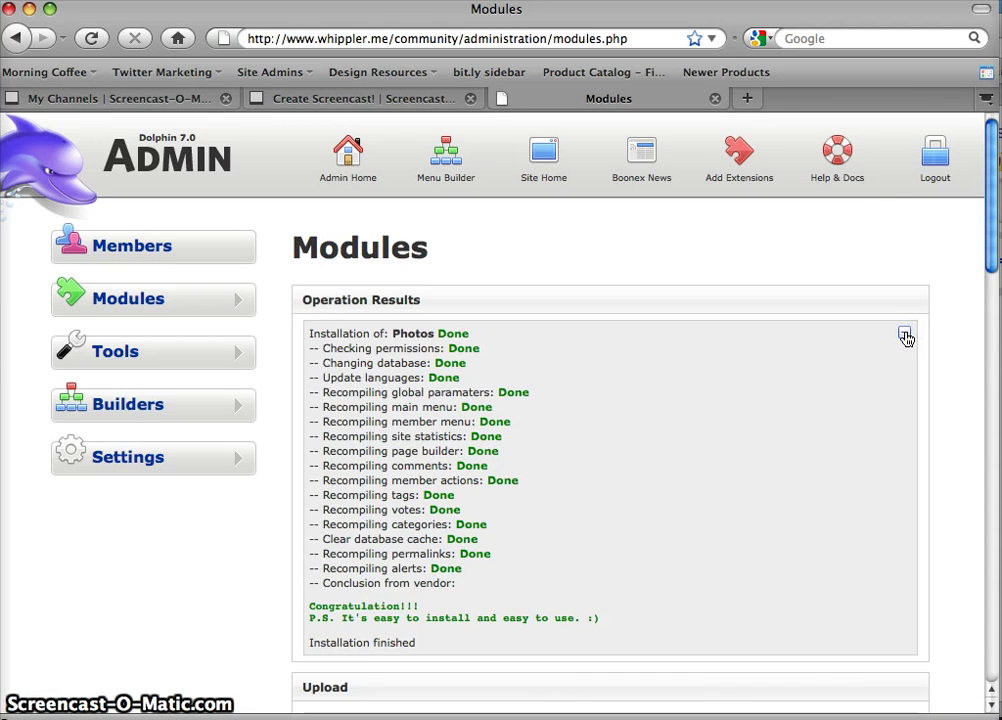
pyautogui.click(905, 335)
# Install the Articles module from the not-installed list and review its installation details
pyautogui.scroll(-5, 868, 340)
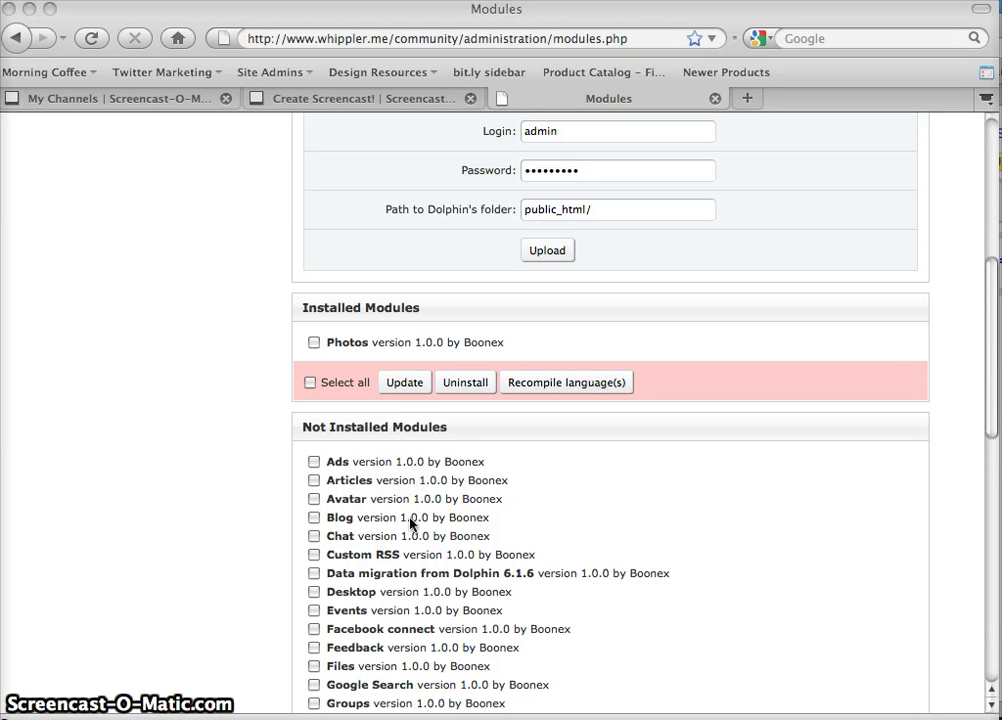
pyautogui.moveTo(997, 399); pyautogui.dragTo(991, 459)
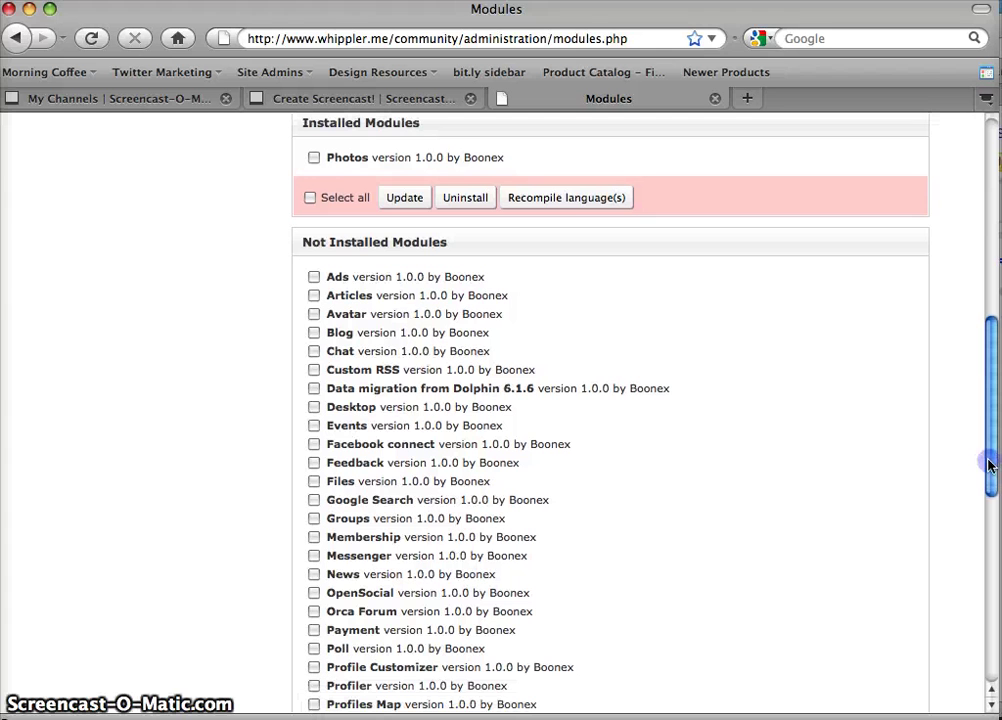
pyautogui.click(314, 296)
pyautogui.moveTo(988, 352); pyautogui.dragTo(990, 488)
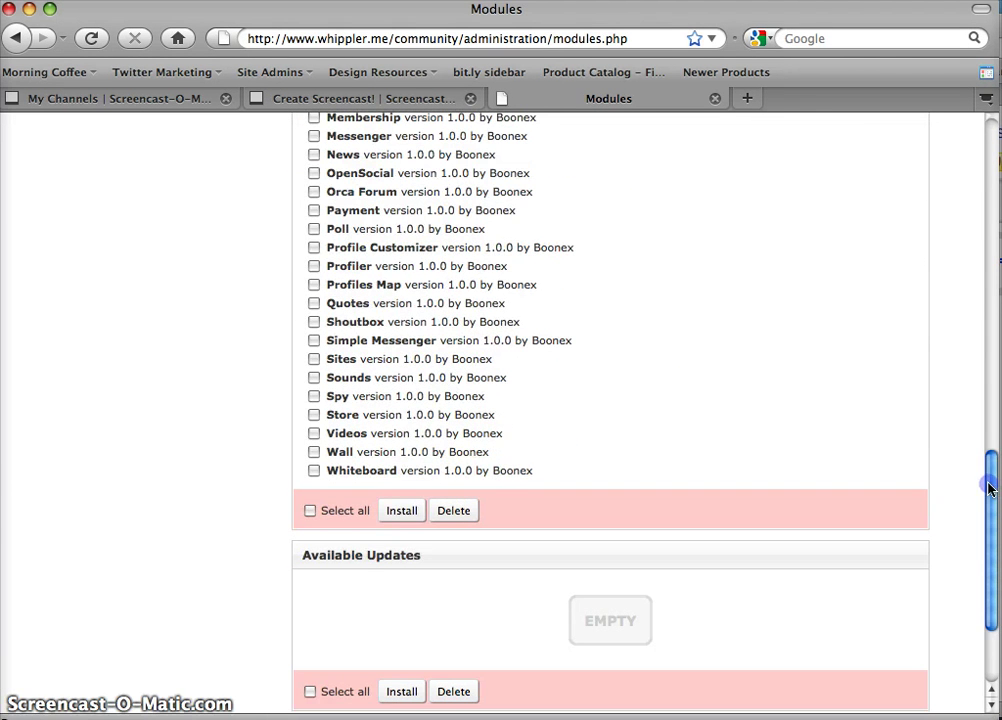
pyautogui.click(414, 512)
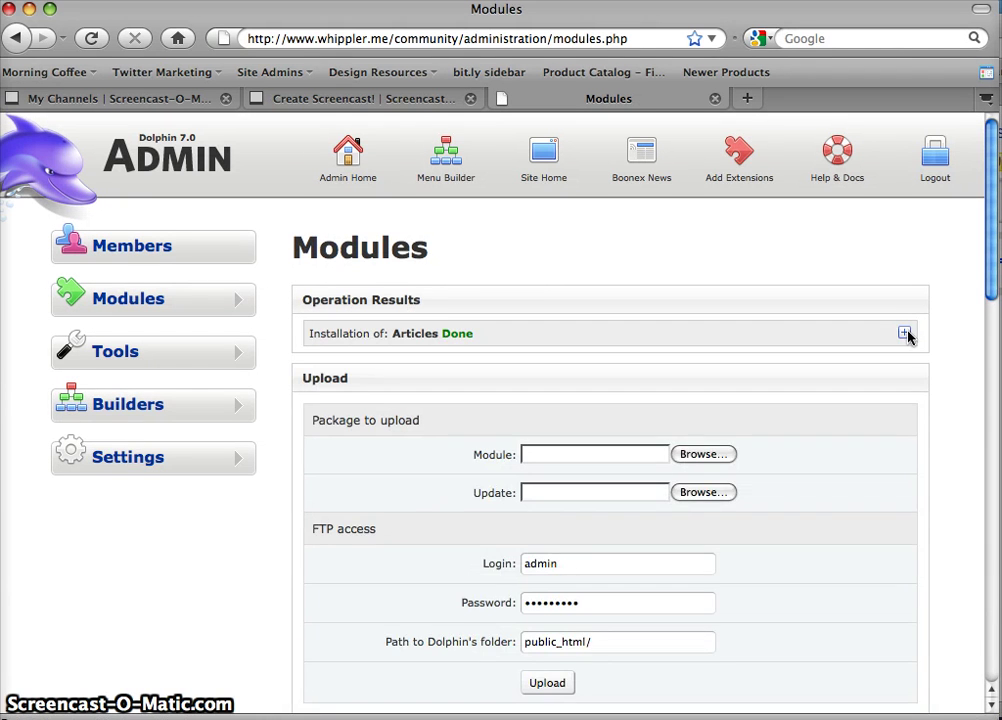
pyautogui.click(904, 333)
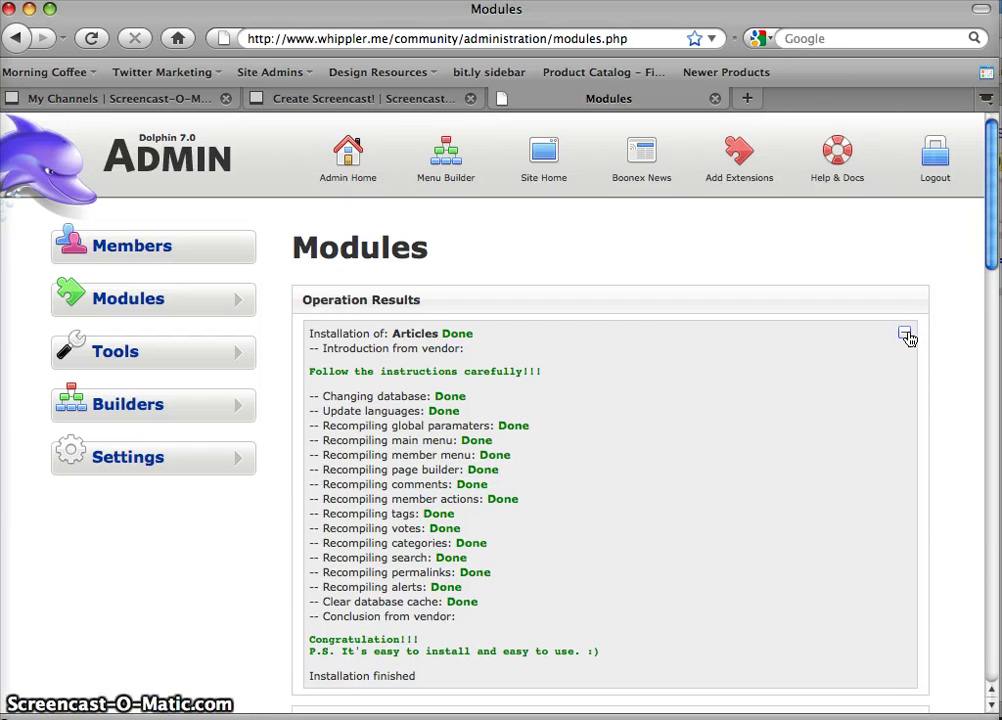
pyautogui.click(905, 335)
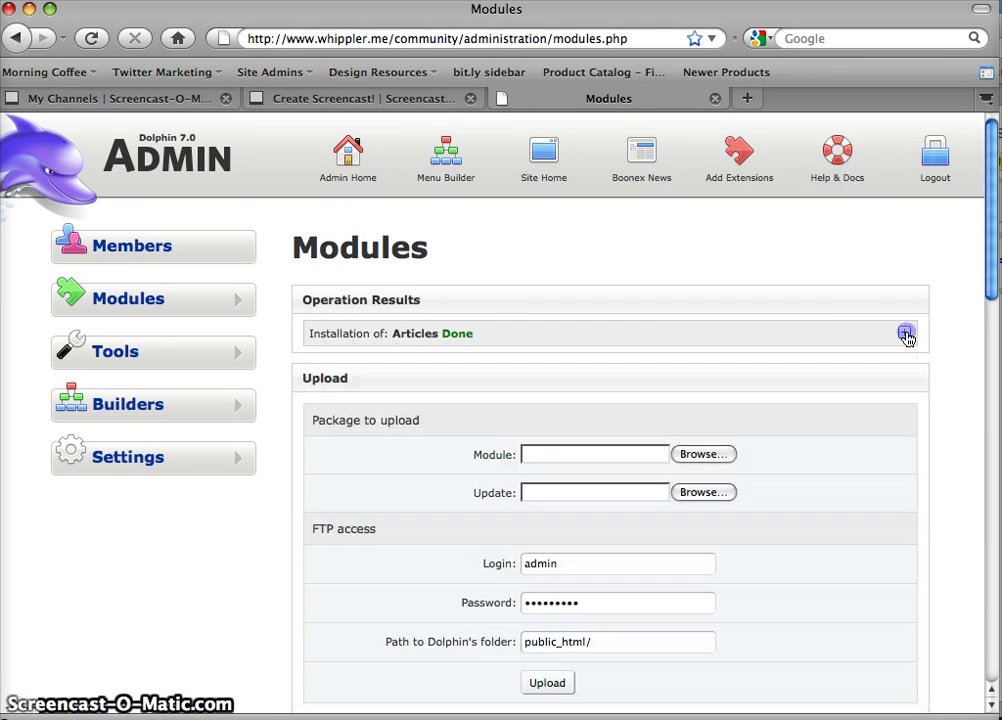
pyautogui.scroll(-2, 990, 290)
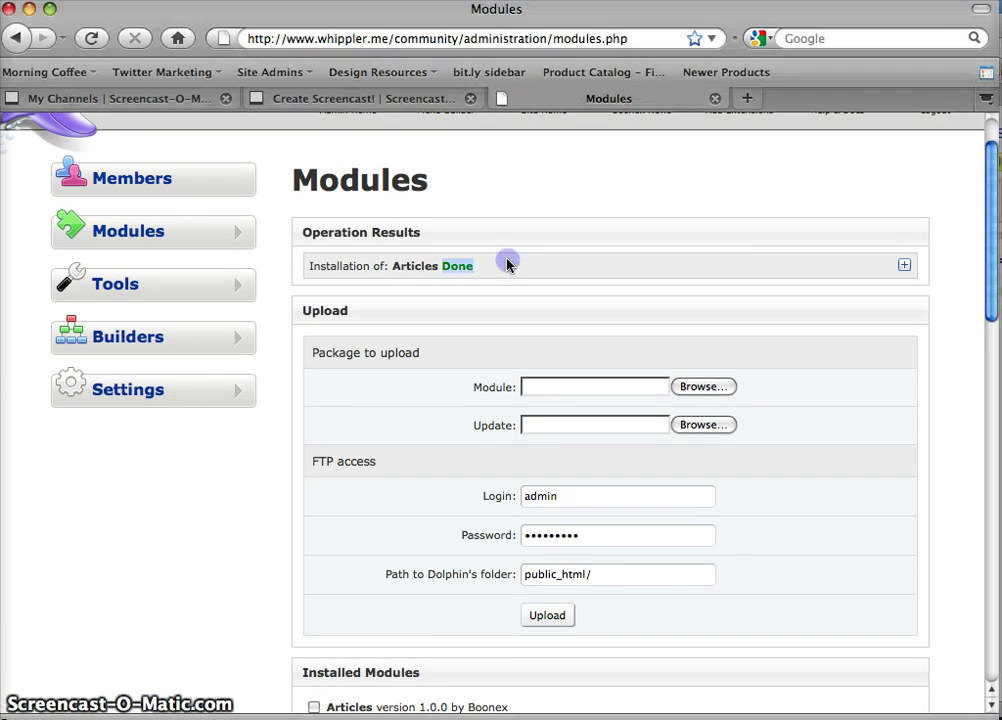
pyautogui.moveTo(507, 263); pyautogui.dragTo(576, 277)
pyautogui.moveTo(987, 300); pyautogui.dragTo(984, 430)
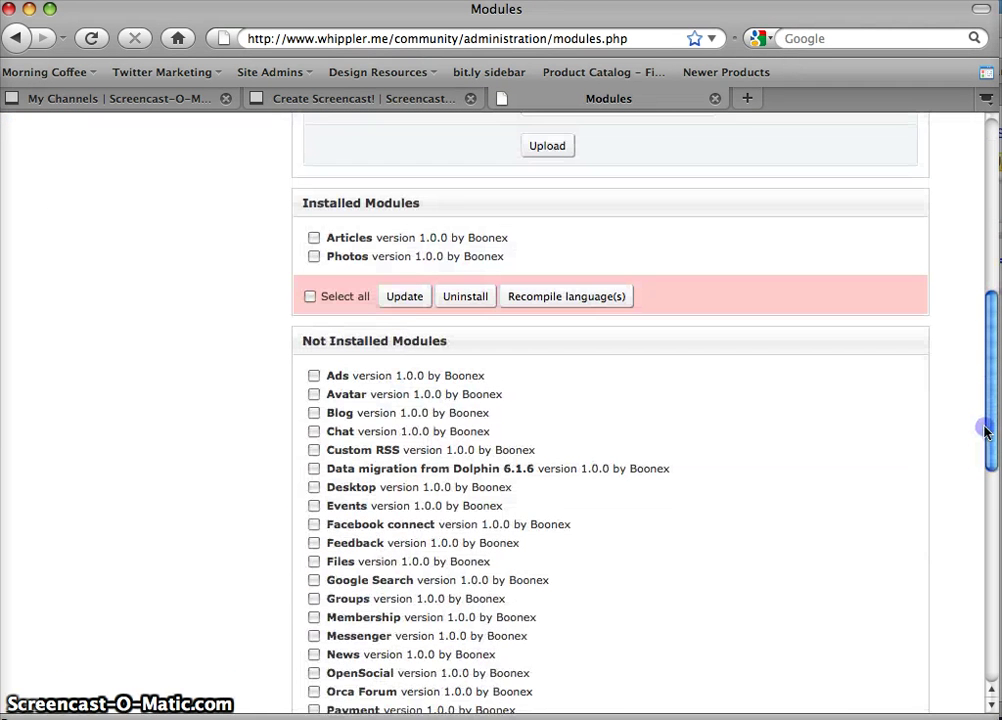
pyautogui.click(314, 412)
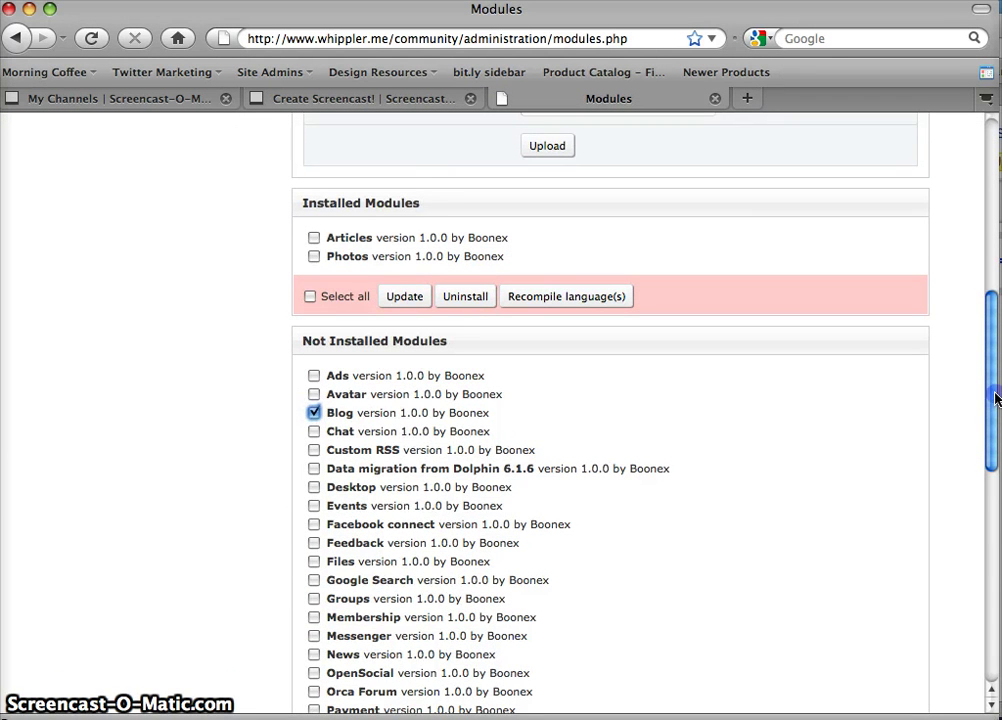
pyautogui.moveTo(995, 396); pyautogui.dragTo(995, 416)
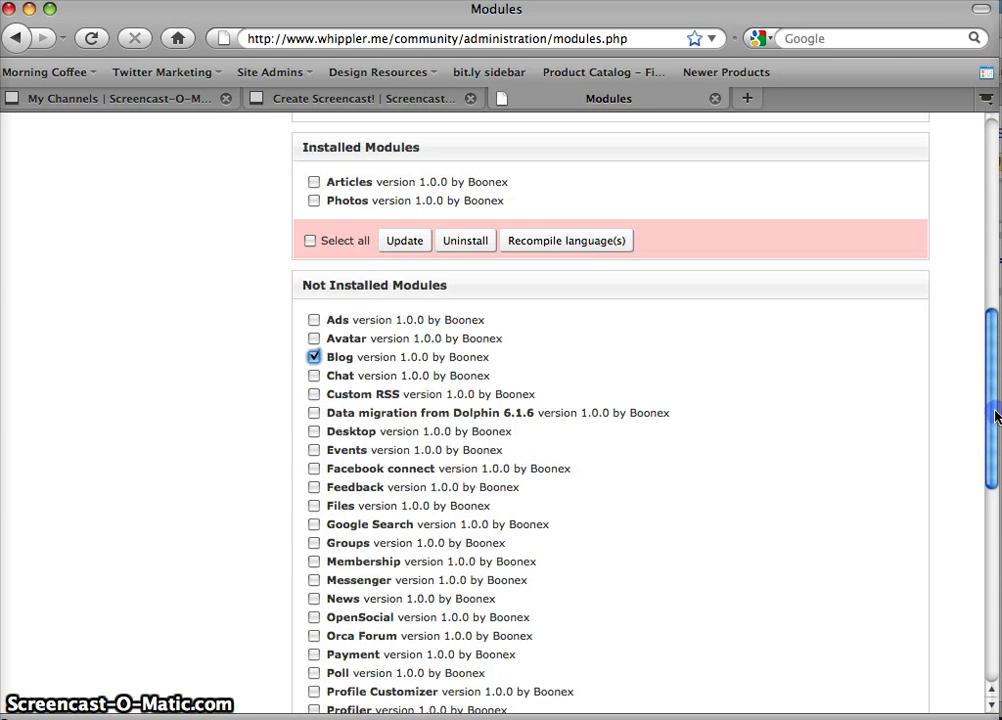
pyautogui.click(315, 357)
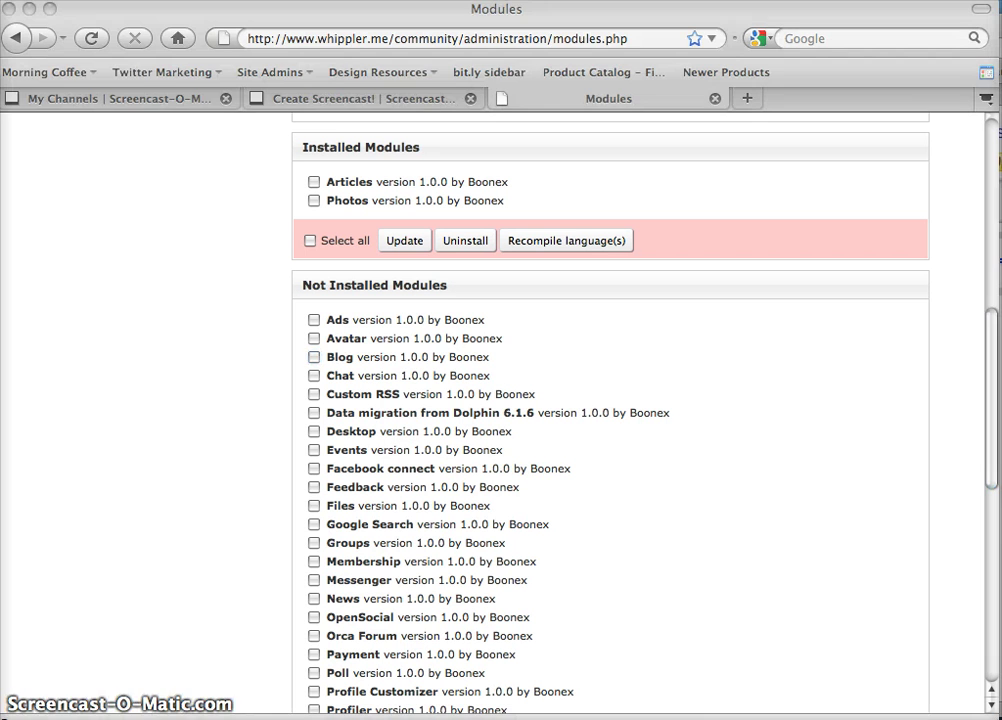
# Try to install the Groups module, then expand its operation results and examine the module dependencies
pyautogui.click(313, 544)
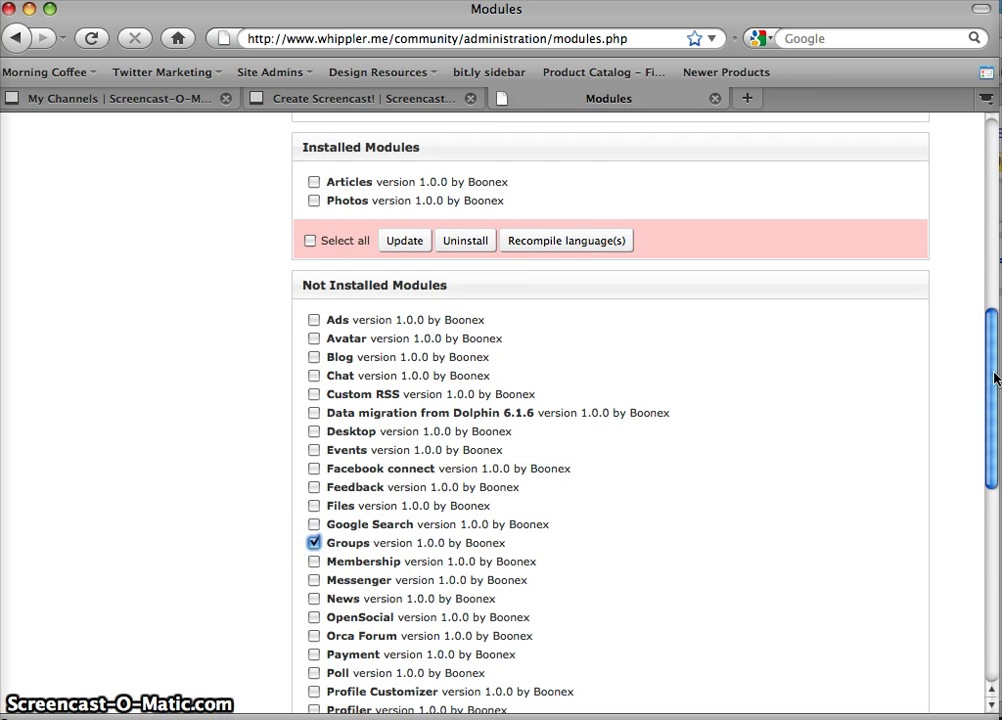
pyautogui.moveTo(995, 380); pyautogui.dragTo(990, 530)
pyautogui.click(403, 482)
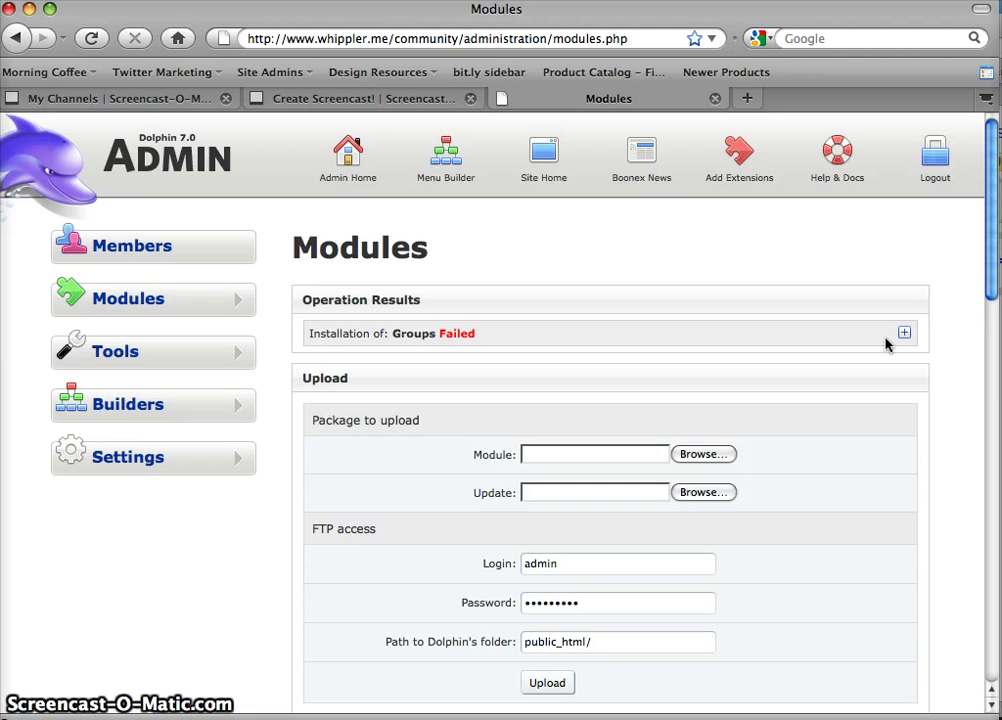
pyautogui.click(903, 335)
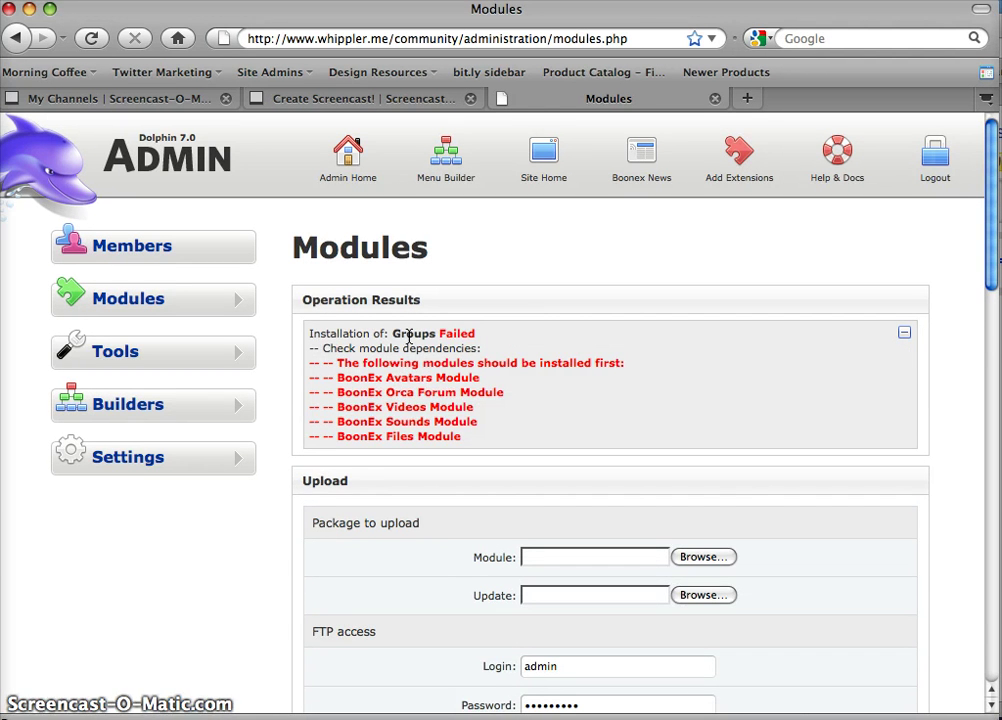
pyautogui.moveTo(445, 438); pyautogui.dragTo(311, 364)
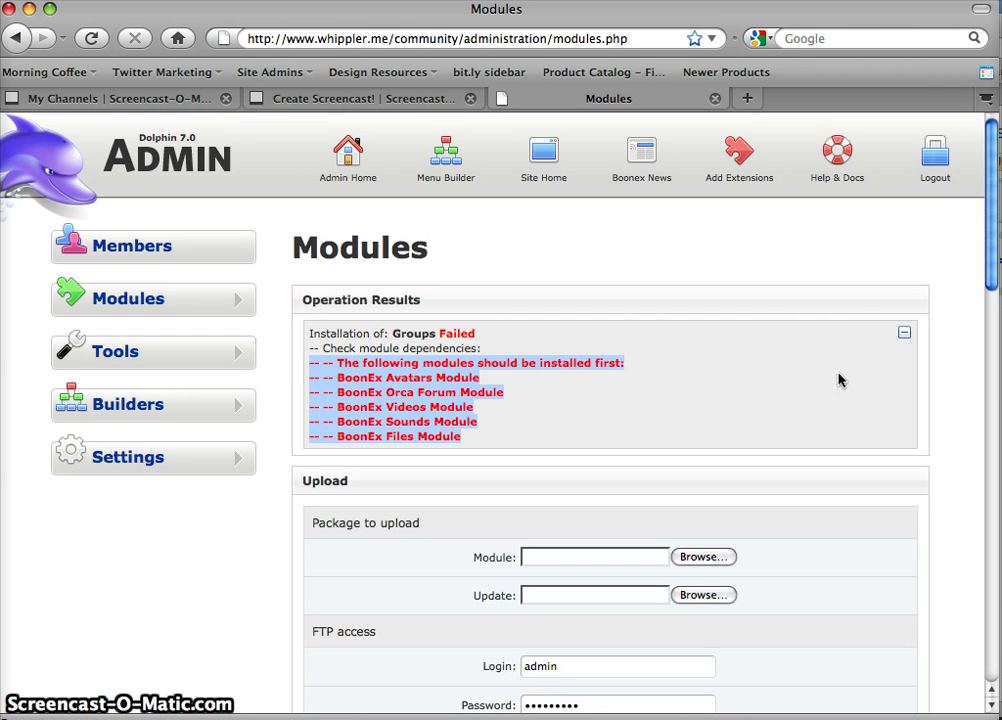
pyautogui.moveTo(988, 278); pyautogui.dragTo(984, 510)
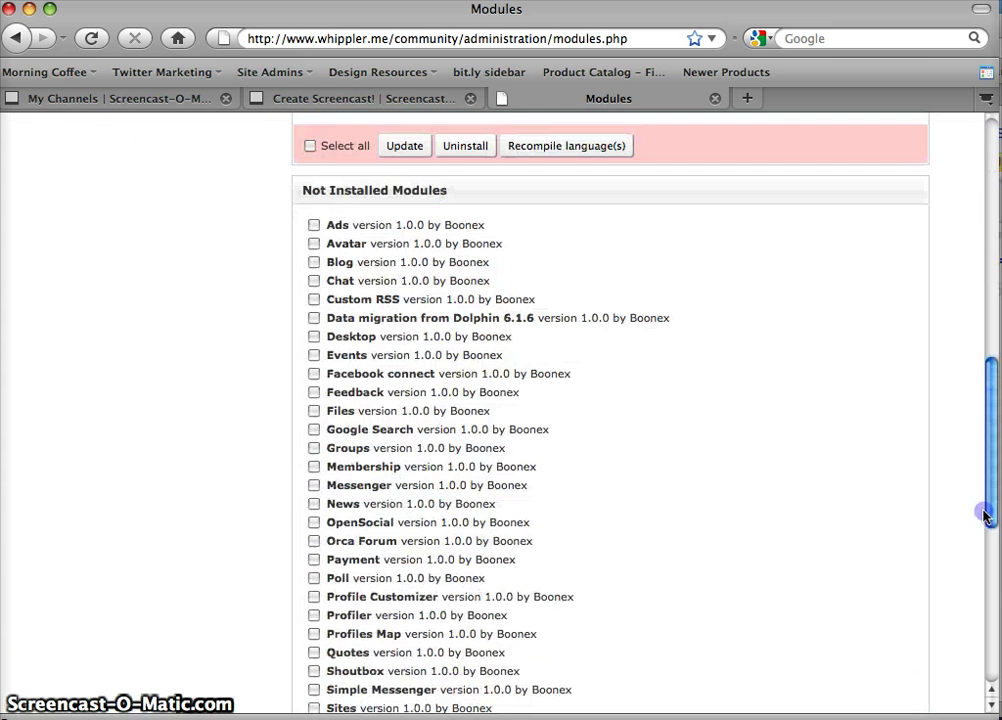
# Try to install the Avatar module from the not-installed list, then expand its operation results to check the required folder permissions
pyautogui.click(313, 244)
pyautogui.scroll(-7, 990, 376)
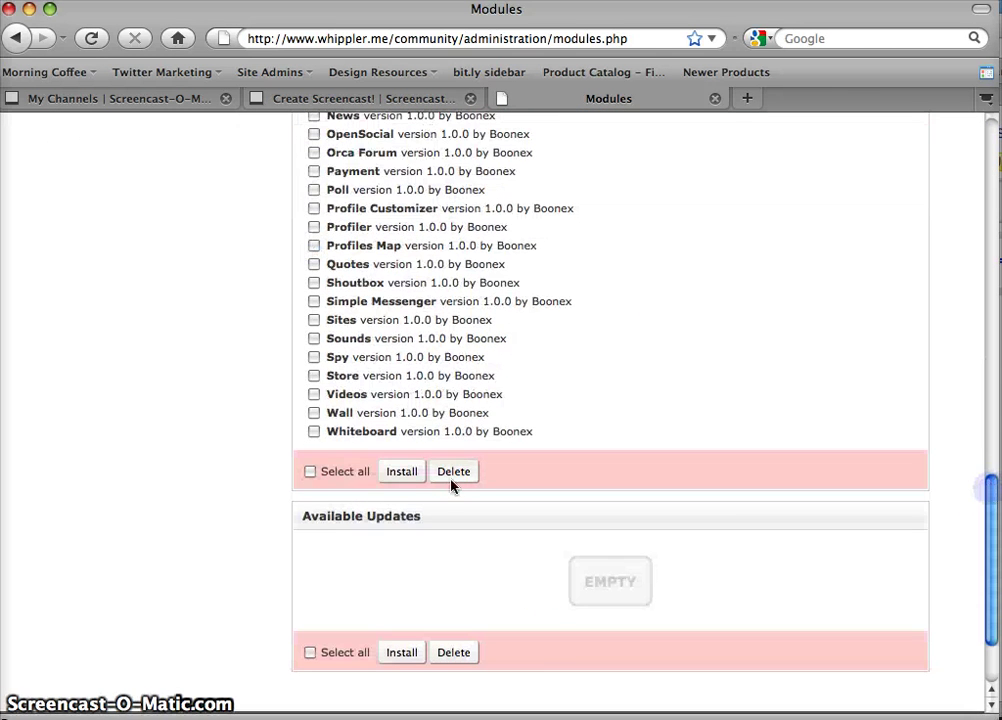
pyautogui.click(401, 471)
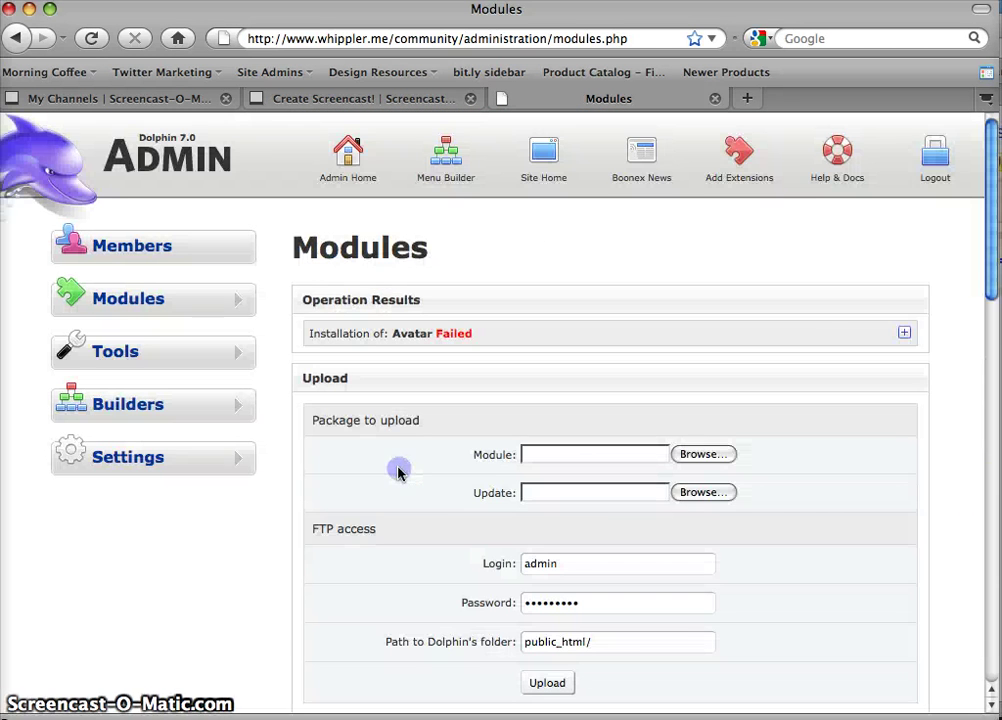
pyautogui.click(904, 332)
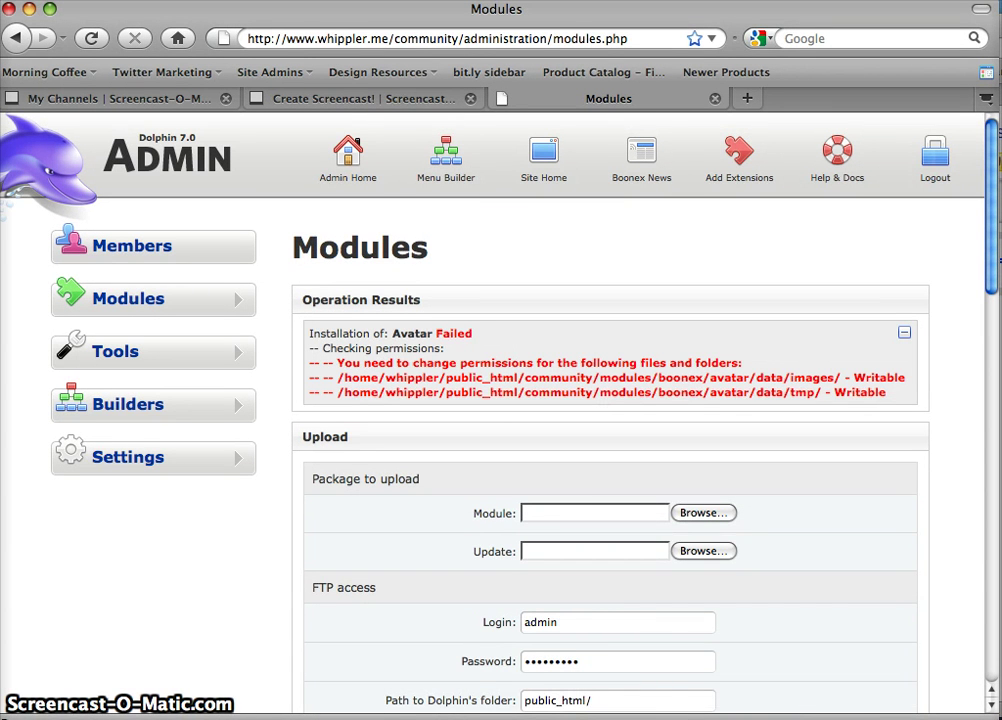
# Switch to Cyberduck, collapse the photos folder, and expand the data folder inside boonex/avatar
pyautogui.moveTo(576, 695)
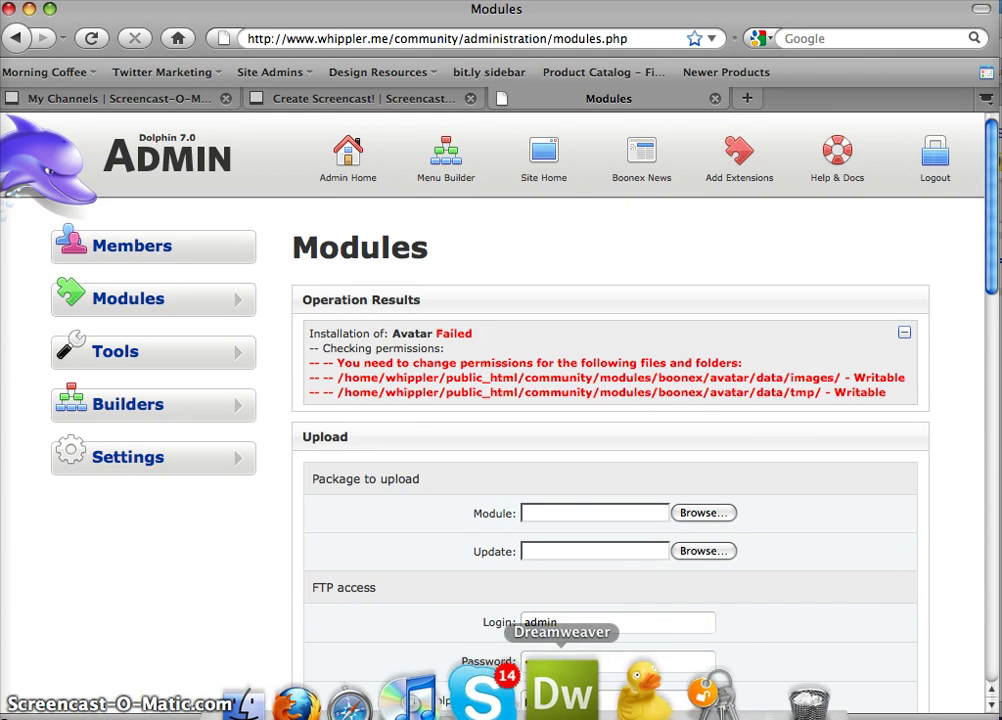
pyautogui.click(620, 698)
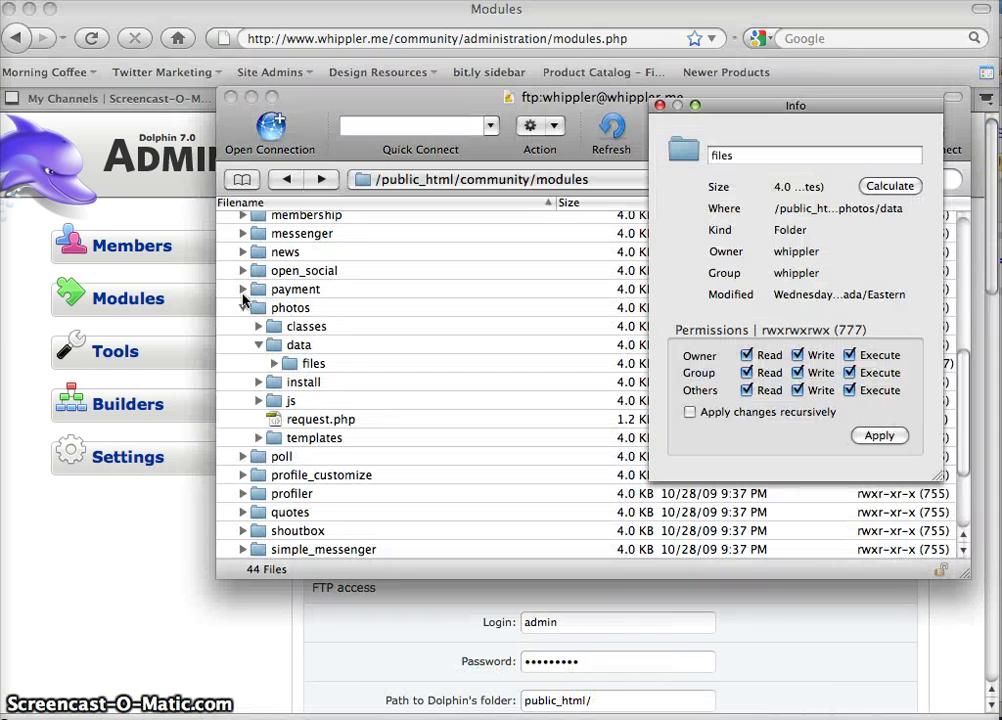
pyautogui.click(242, 307)
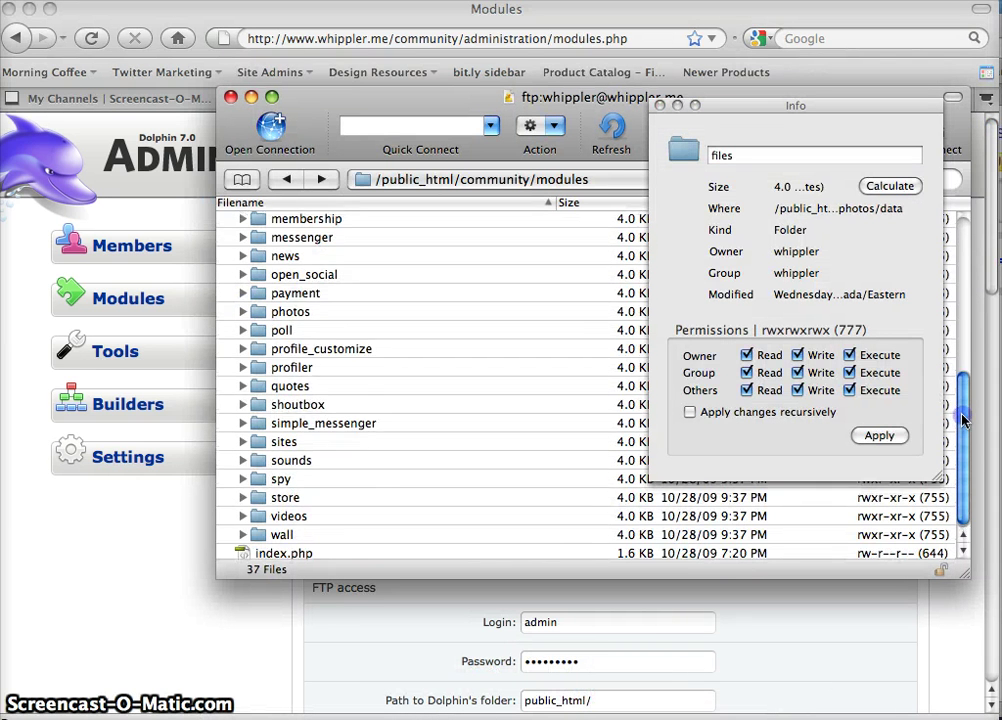
pyautogui.scroll(5, 950, 405)
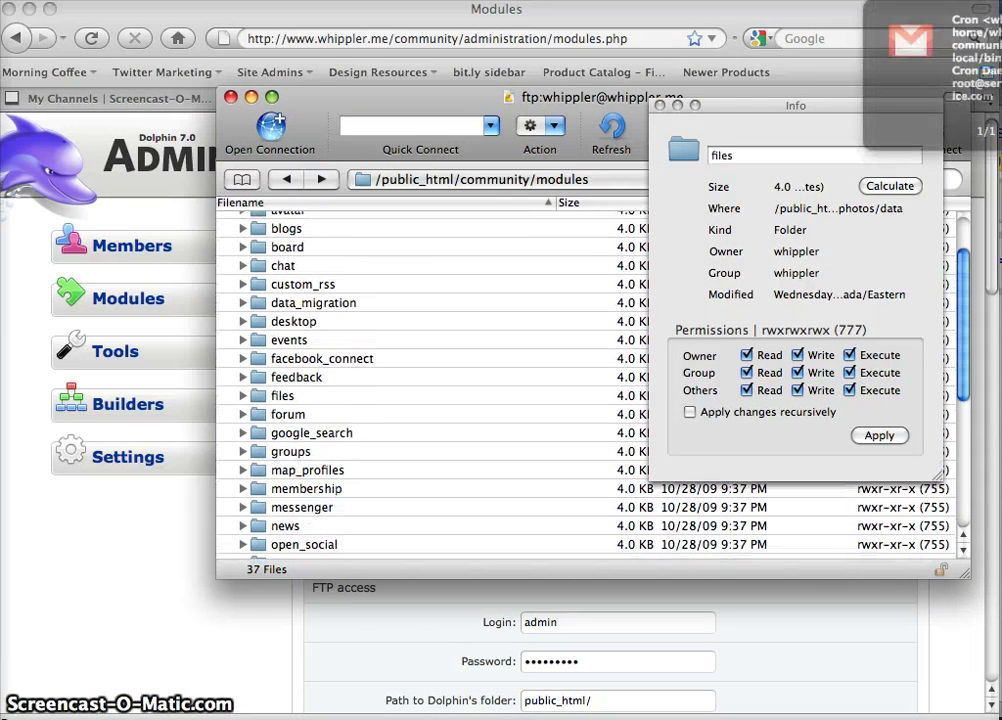
pyautogui.scroll(2, 966, 262)
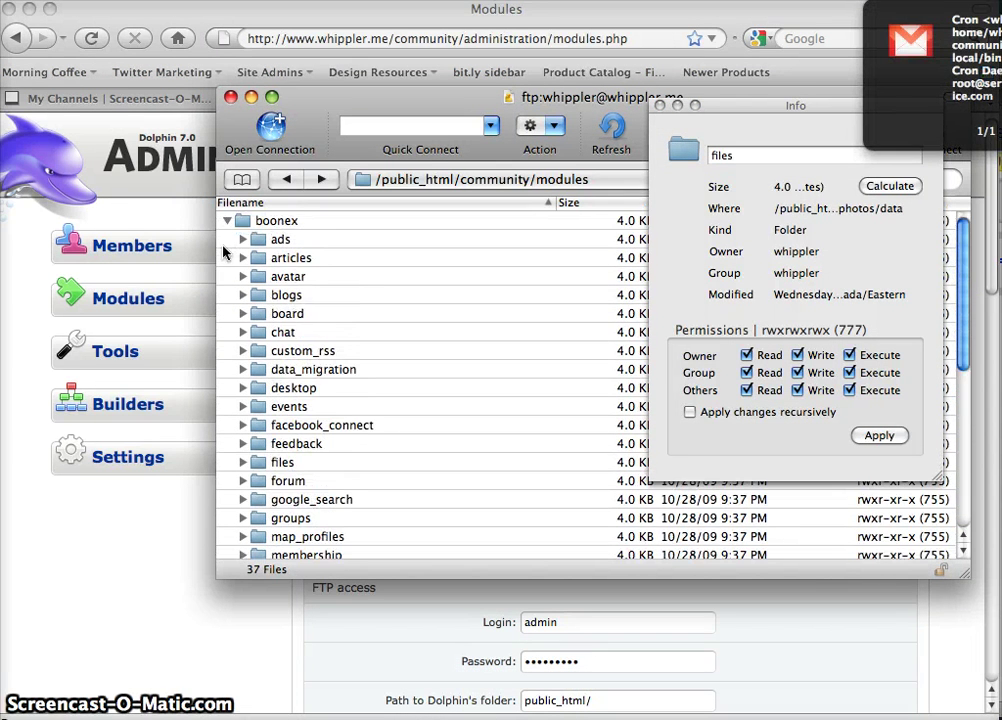
pyautogui.click(242, 277)
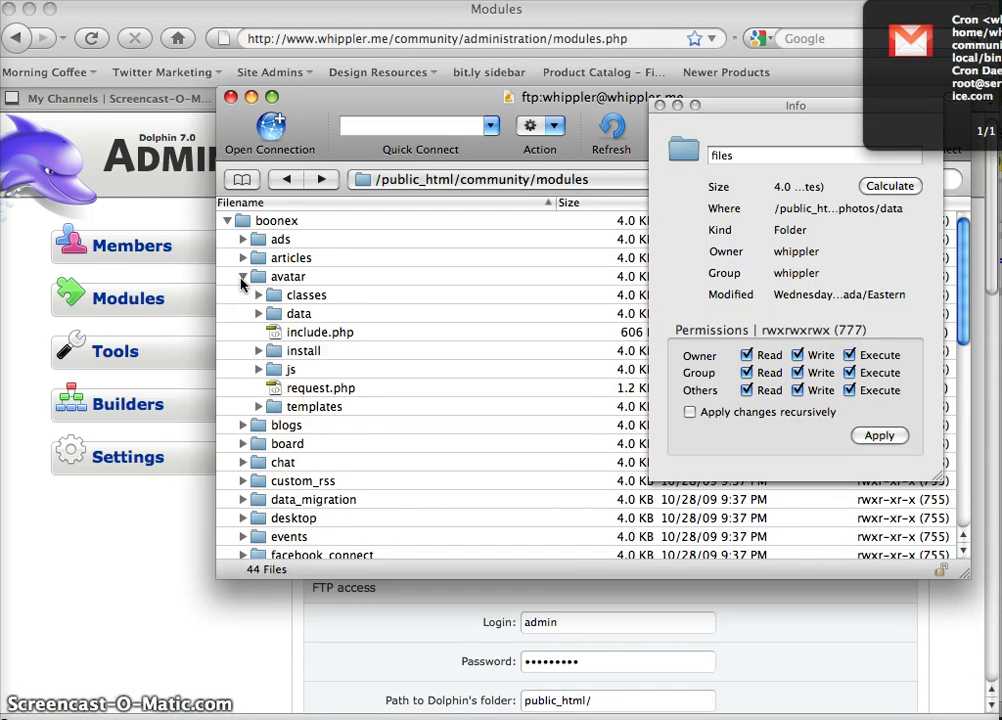
pyautogui.click(257, 314)
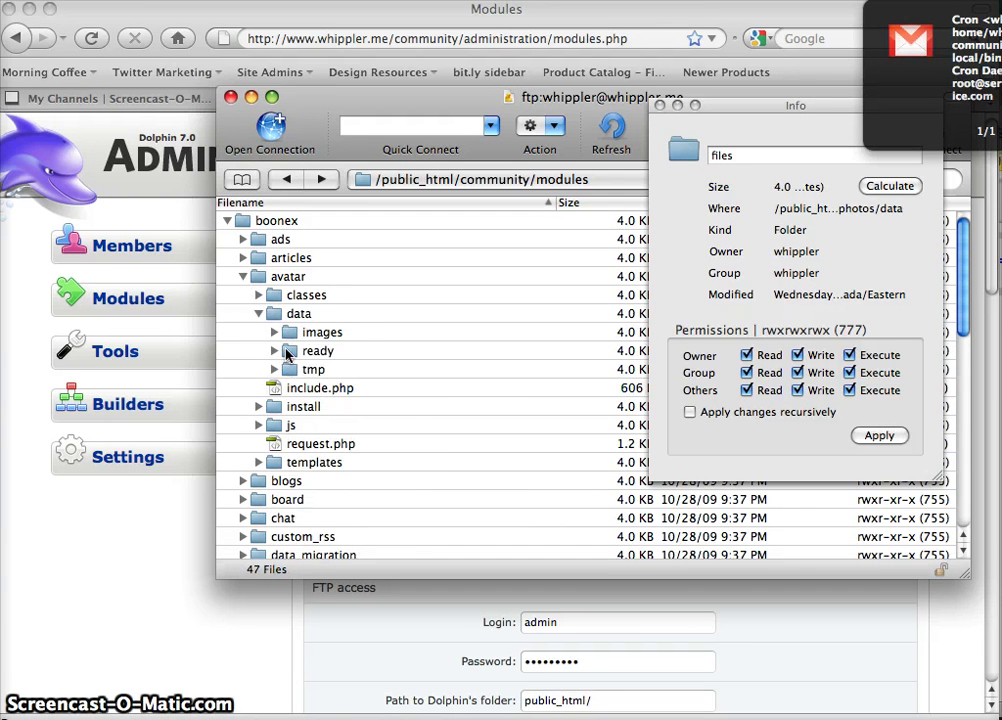
# Grant Group and Others write permission on the avatar/data images and tmp folders, apply the change, and close the folder info
pyautogui.click(288, 333)
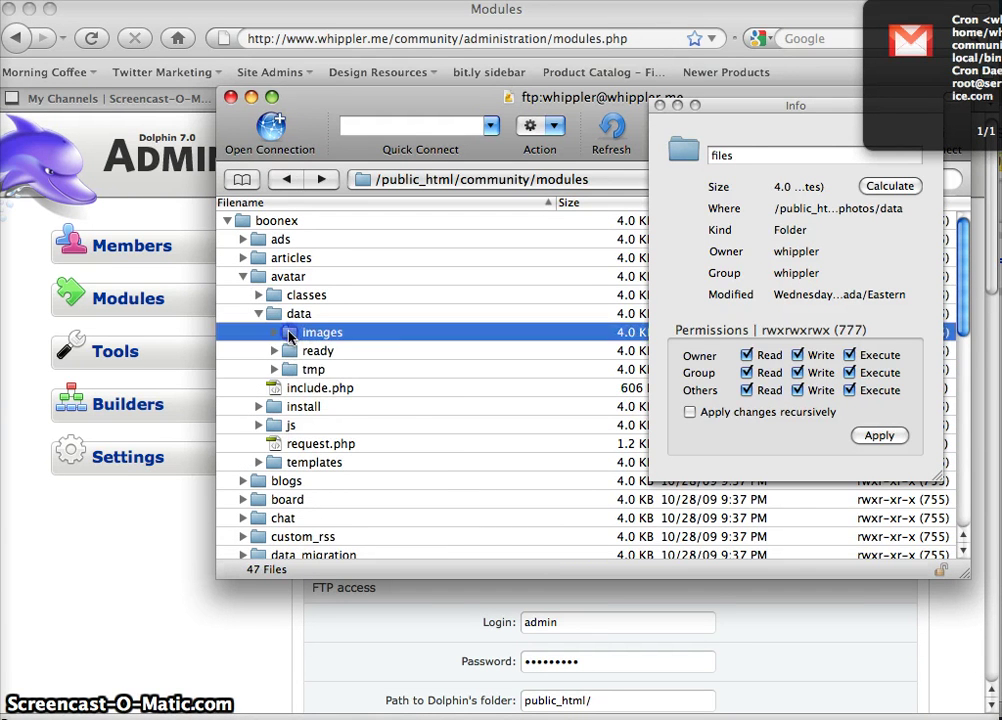
pyautogui.click(748, 678)
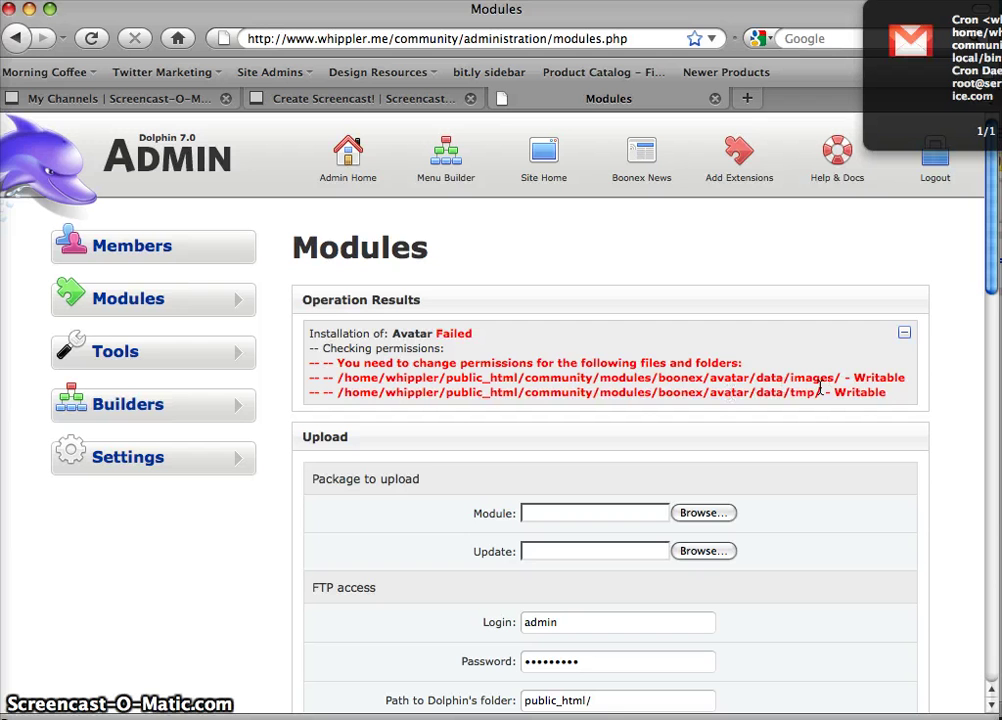
pyautogui.click(637, 694)
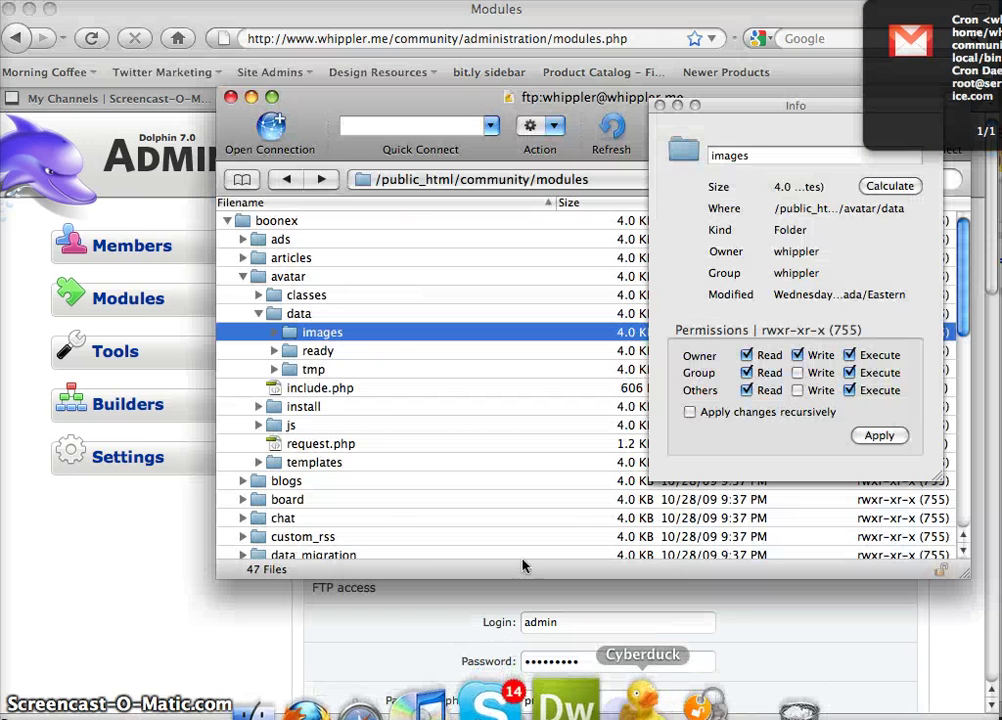
pyautogui.keyDown('super'); pyautogui.click(313, 370); pyautogui.keyUp('super')
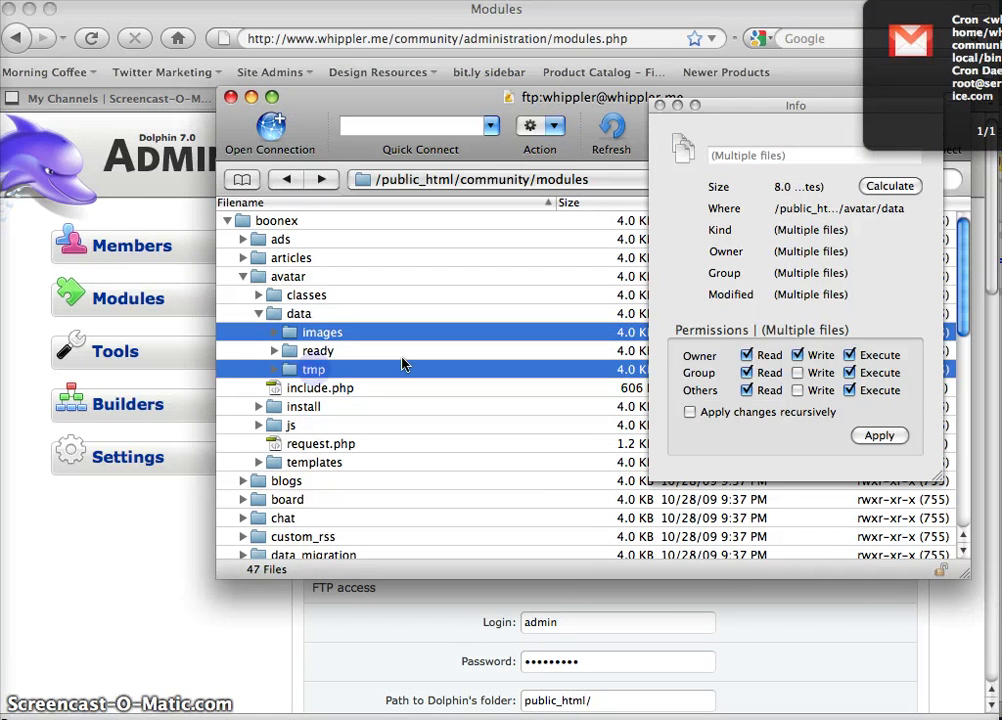
pyautogui.click(797, 372)
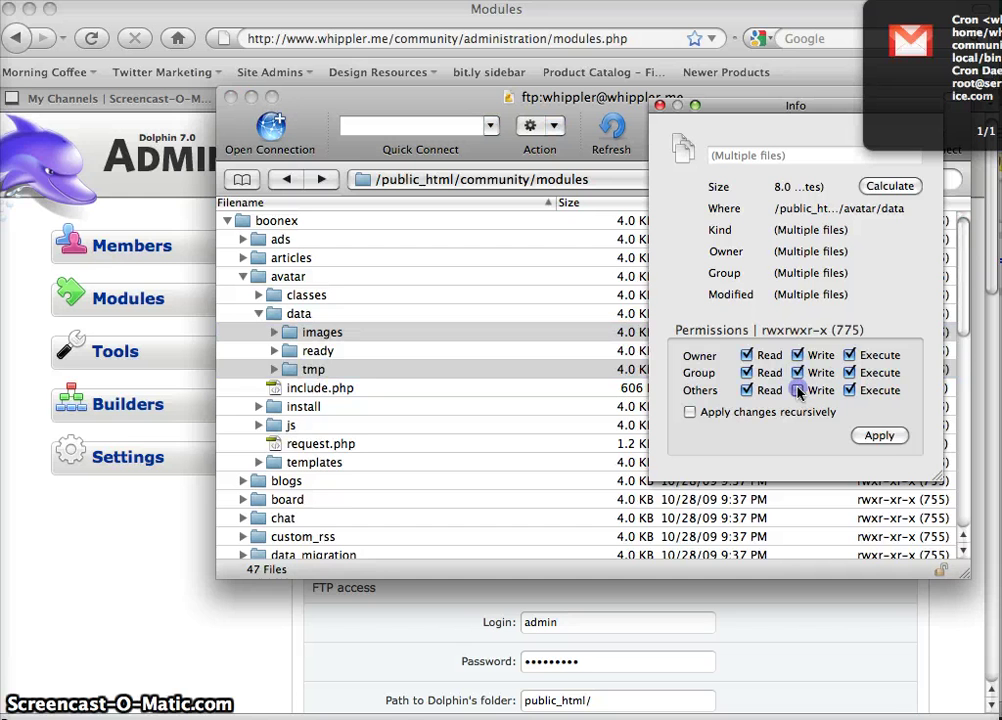
pyautogui.click(797, 390)
pyautogui.click(880, 436)
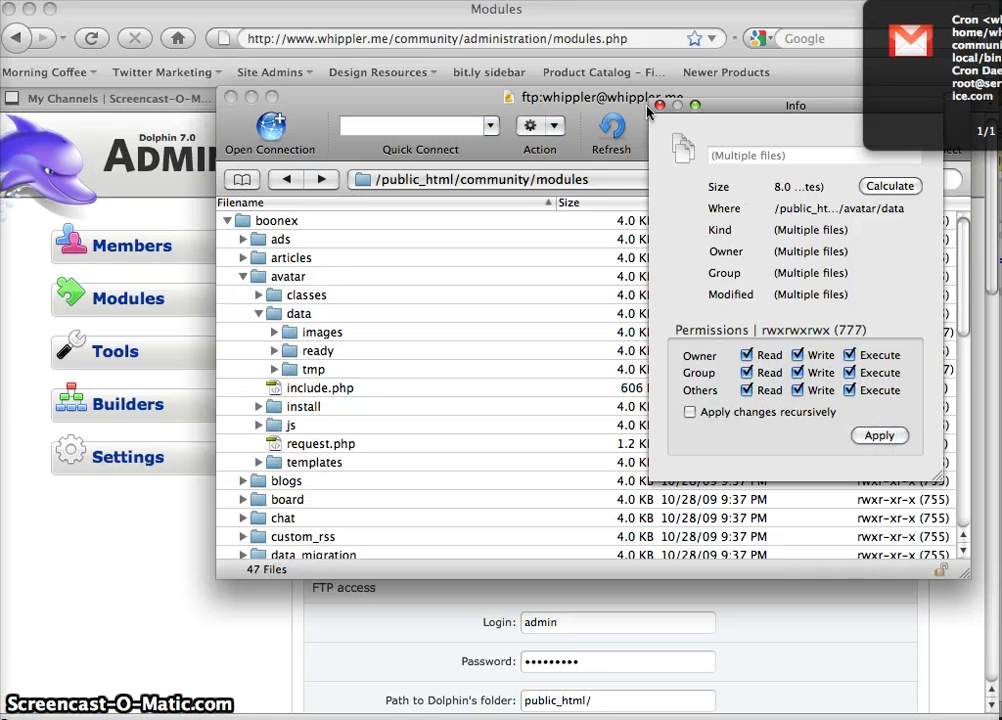
pyautogui.click(660, 105)
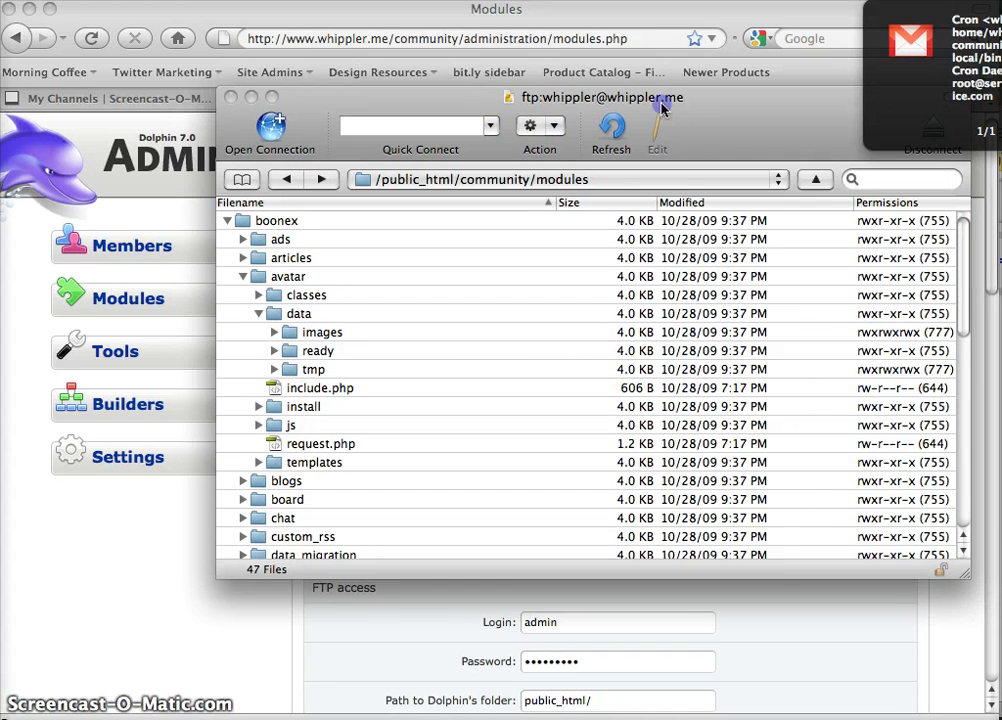
# Switch back to the Modules page in Firefox, install the Avatar module, and review its installation details
pyautogui.click(788, 590)
pyautogui.moveTo(990, 270); pyautogui.dragTo(992, 450)
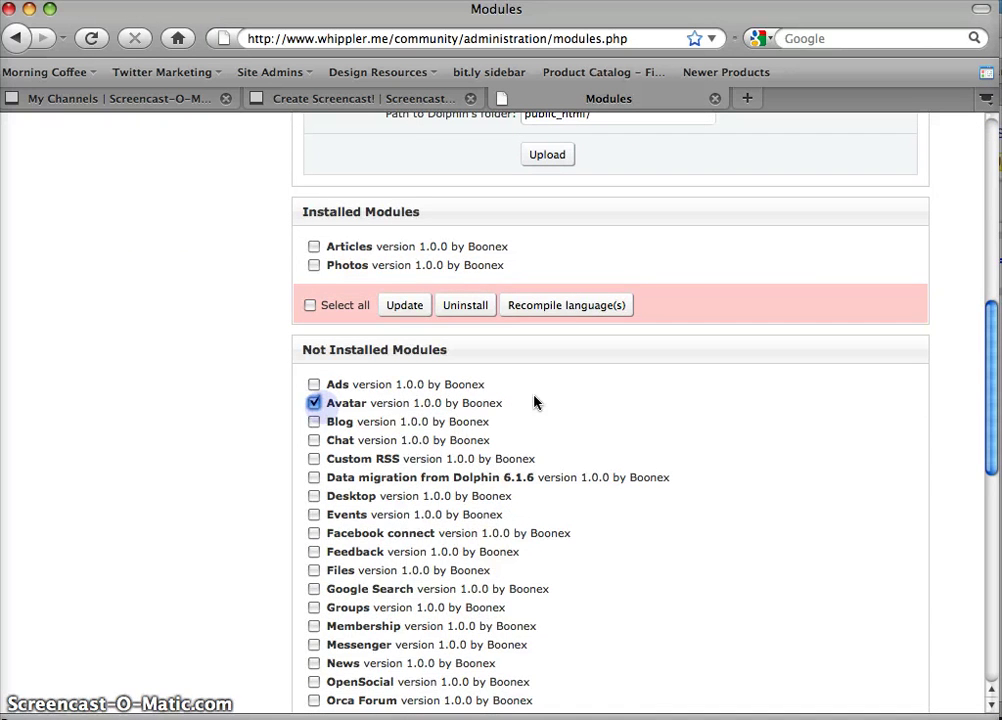
pyautogui.moveTo(987, 369); pyautogui.dragTo(987, 543)
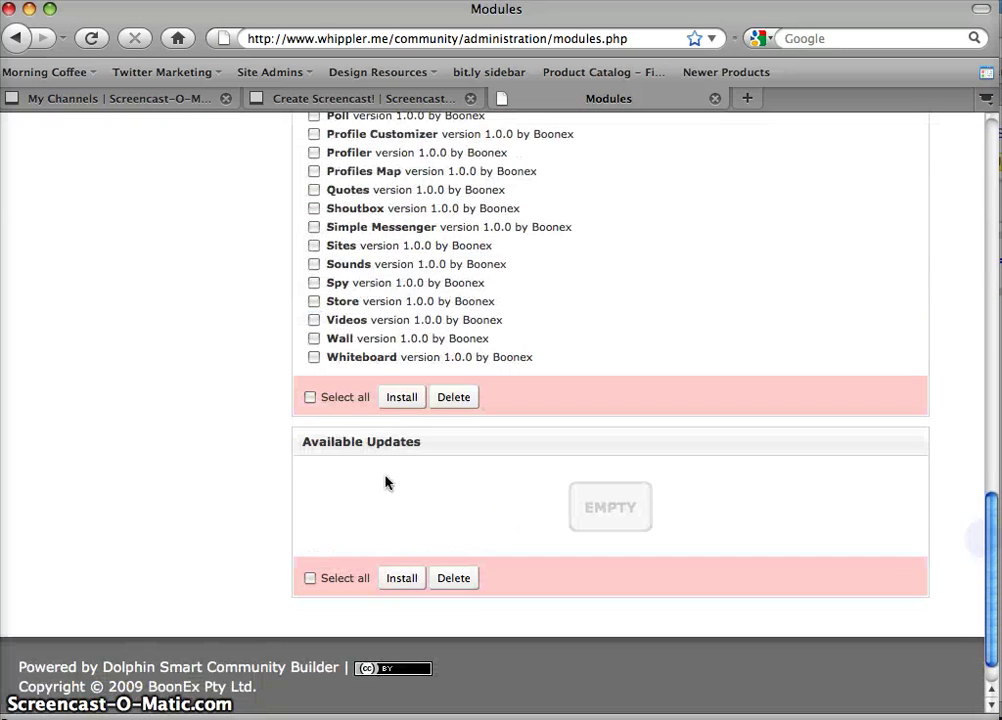
pyautogui.click(398, 399)
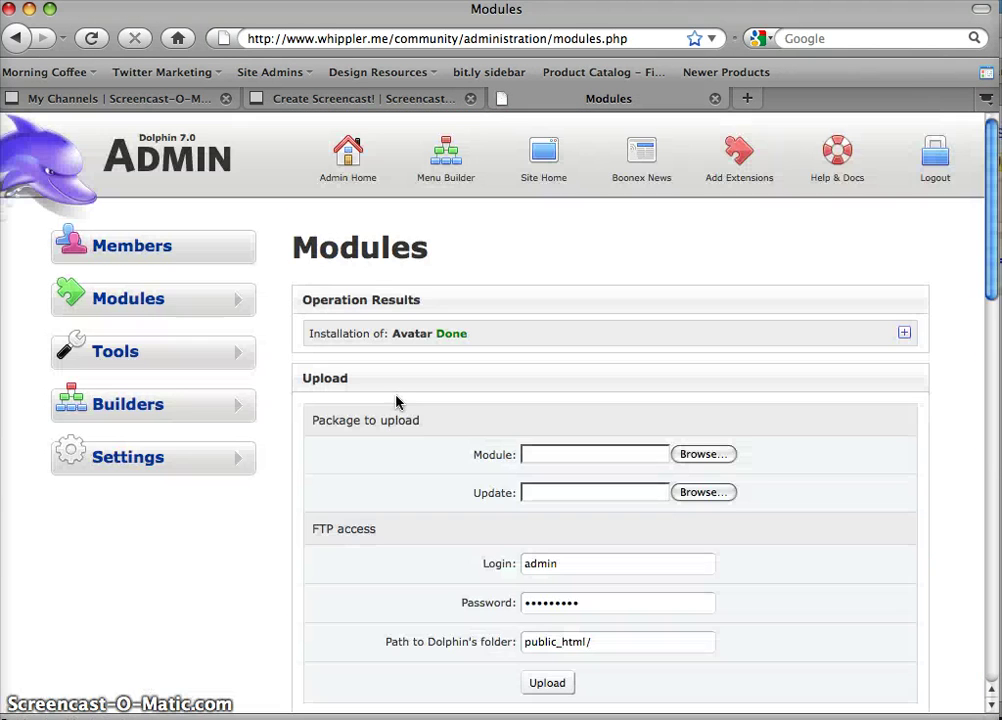
pyautogui.click(903, 335)
pyautogui.click(903, 335)
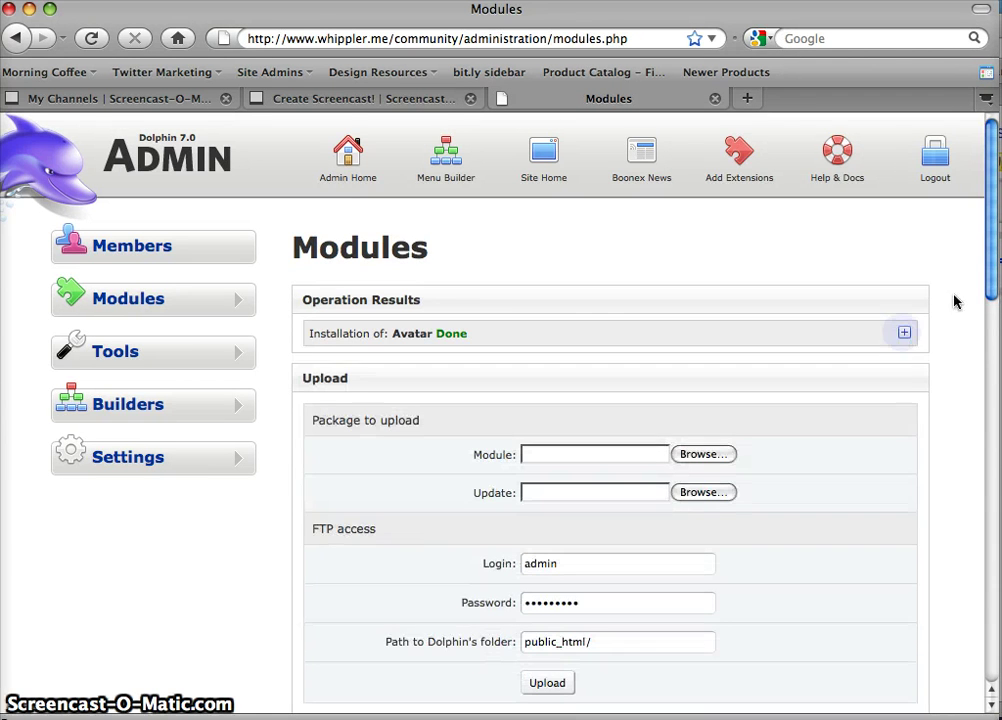
# Install the Sounds module from the not-installed list and review its installation details
pyautogui.moveTo(995, 289); pyautogui.dragTo(971, 577)
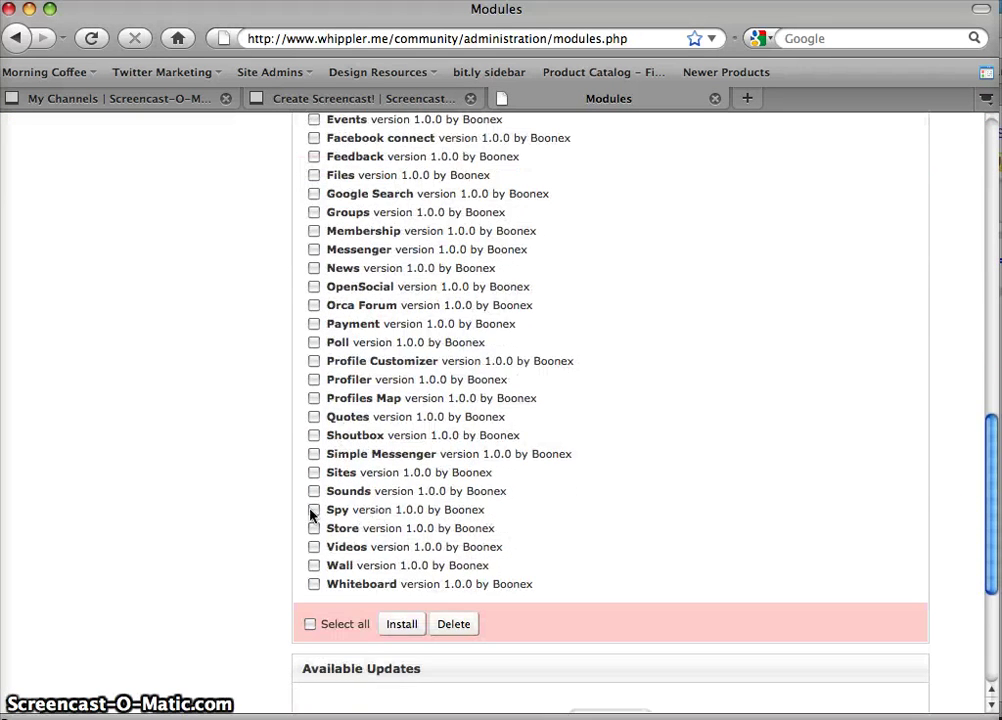
pyautogui.click(402, 624)
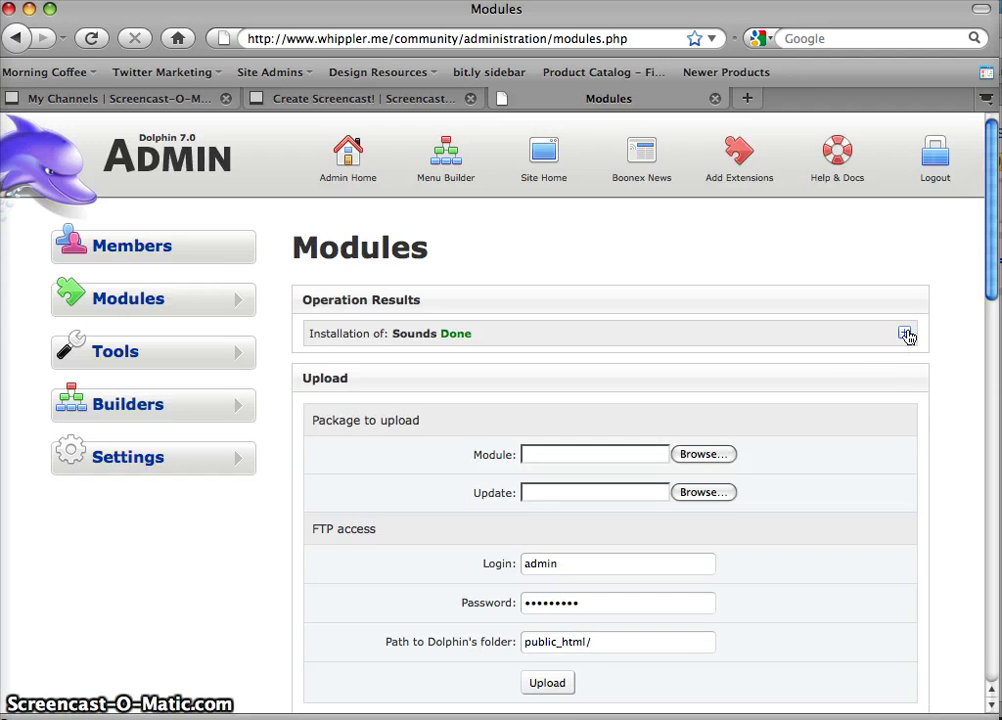
pyautogui.click(905, 334)
pyautogui.click(905, 334)
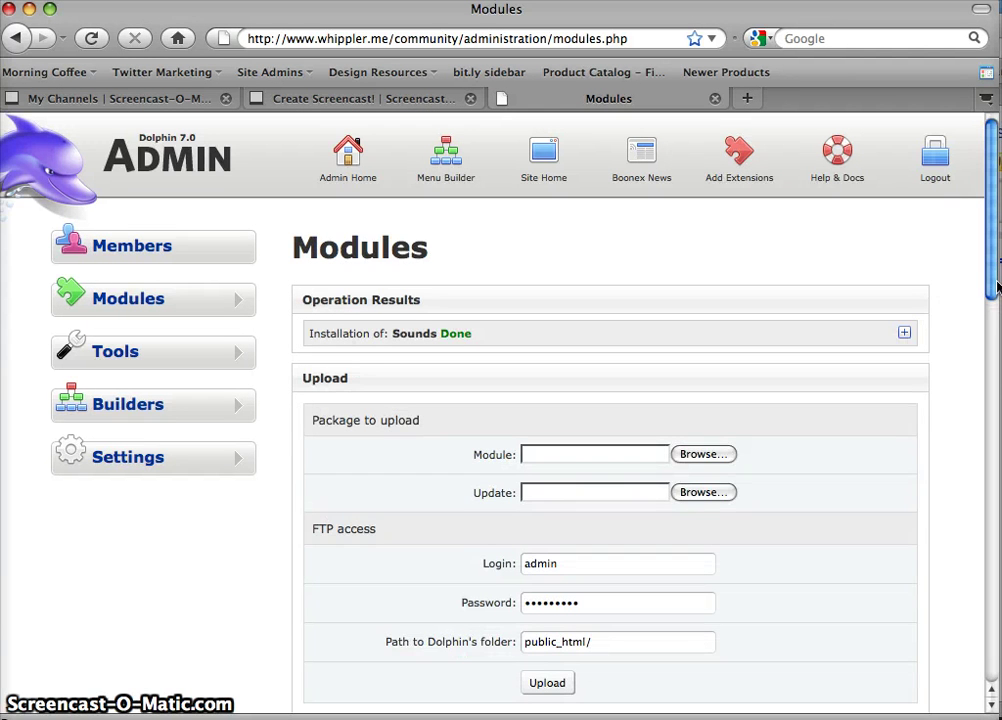
# Try to install the Orca Forum module, then expand its operation results to see which folders need to be writable
pyautogui.moveTo(990, 289); pyautogui.dragTo(970, 552)
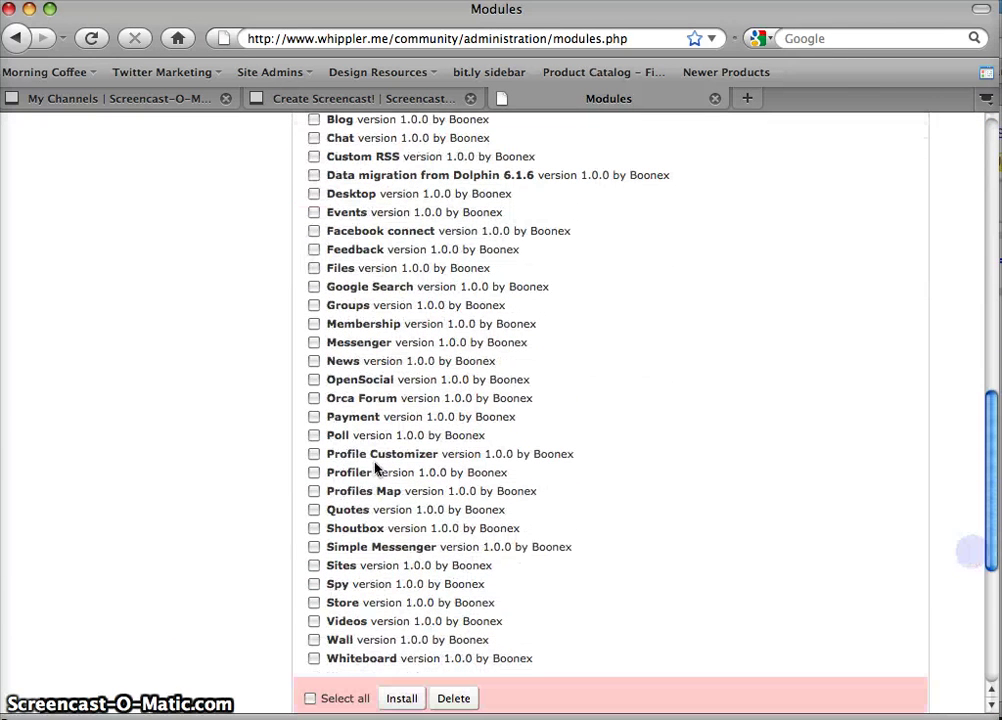
pyautogui.click(314, 398)
pyautogui.click(401, 698)
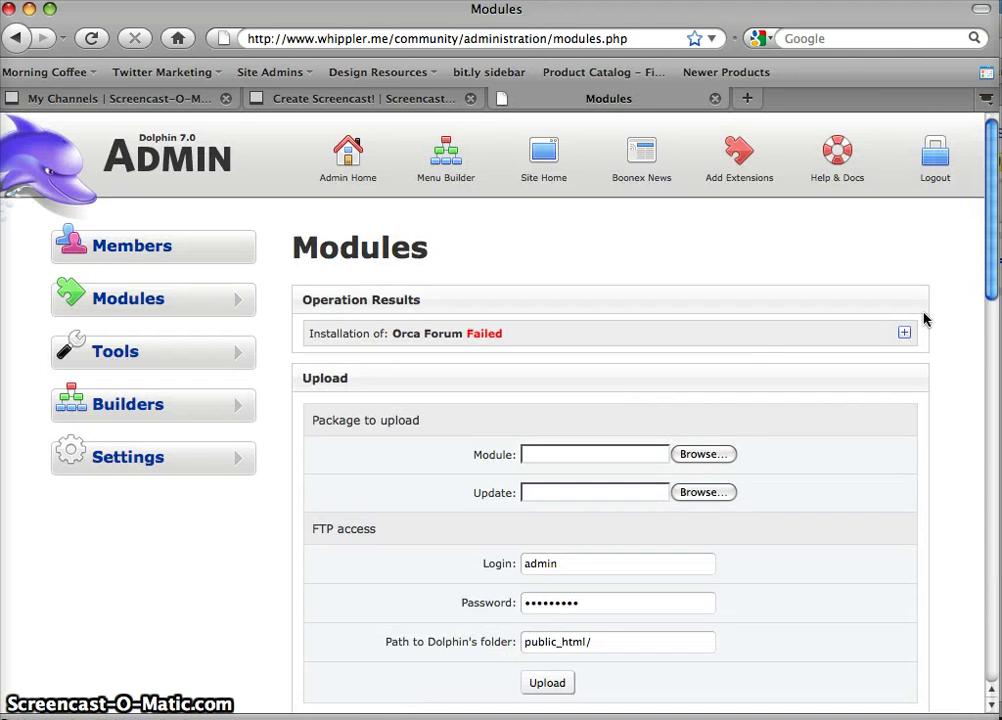
pyautogui.click(904, 334)
# Switch to Cyberduck, then narrow and reposition its window so the forum folder names in Firefox's operation results stay readable
pyautogui.moveTo(473, 695)
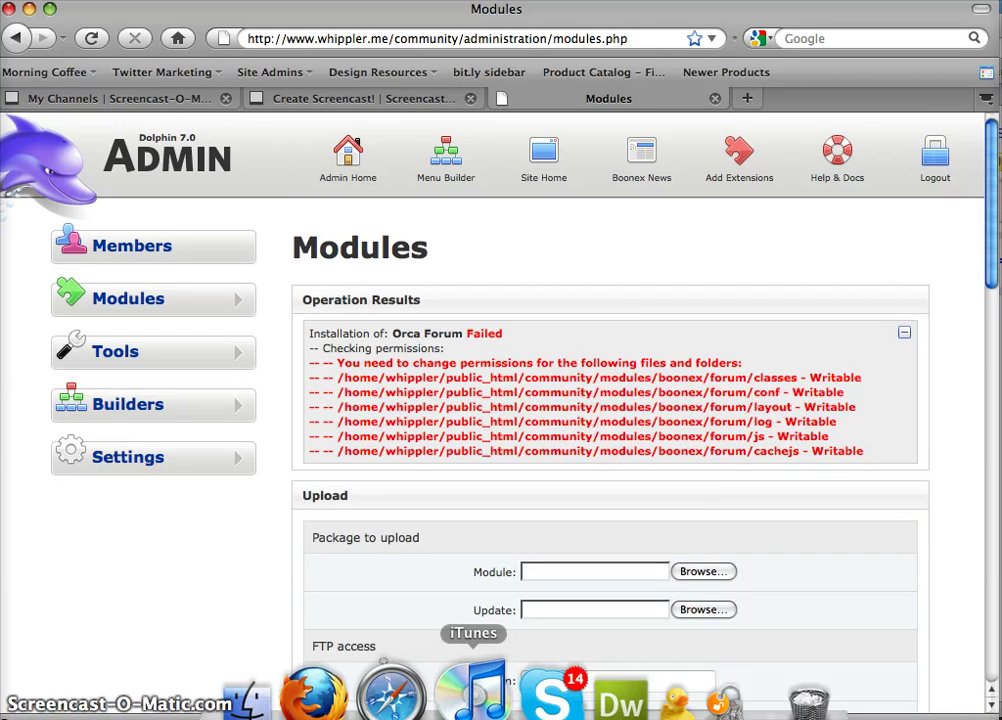
pyautogui.click(630, 700)
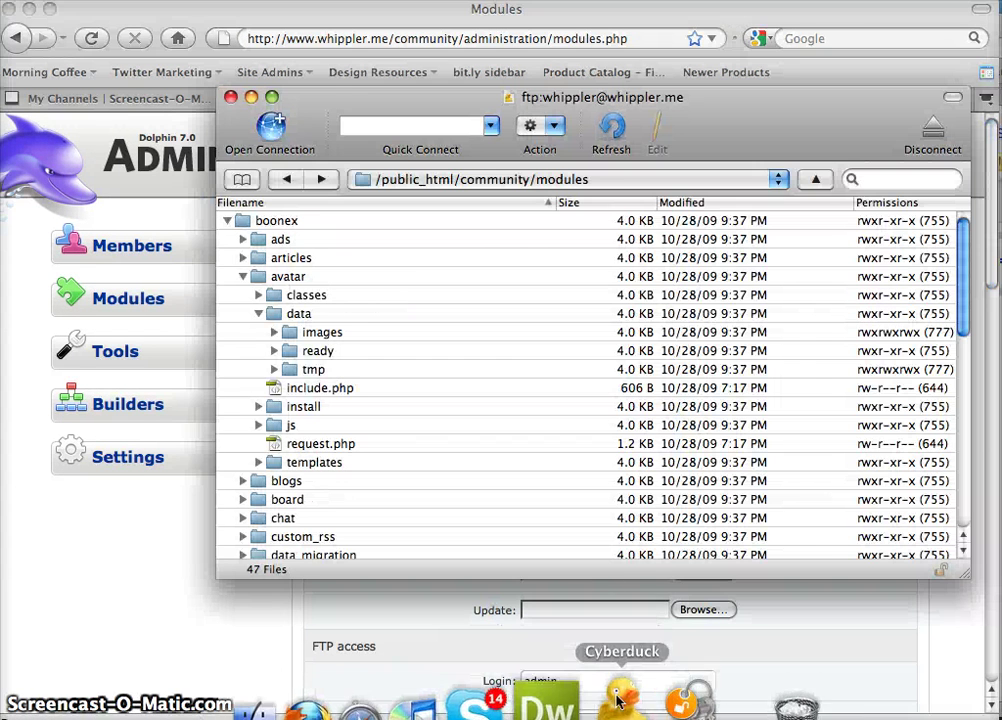
pyautogui.moveTo(820, 167); pyautogui.dragTo(488, 158)
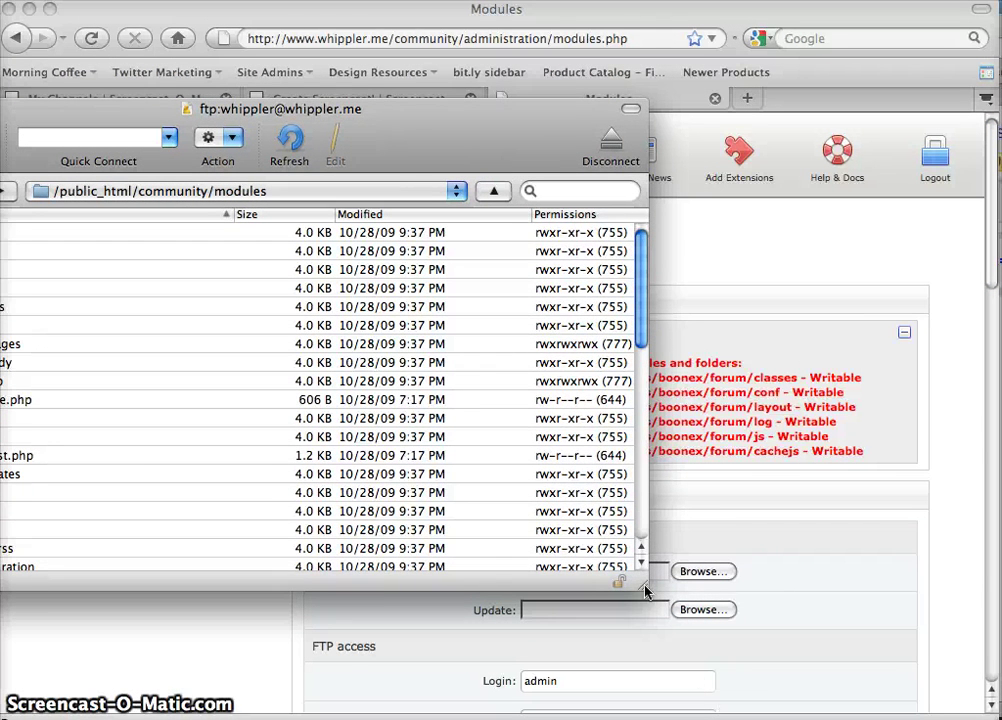
pyautogui.moveTo(645, 592); pyautogui.dragTo(454, 584)
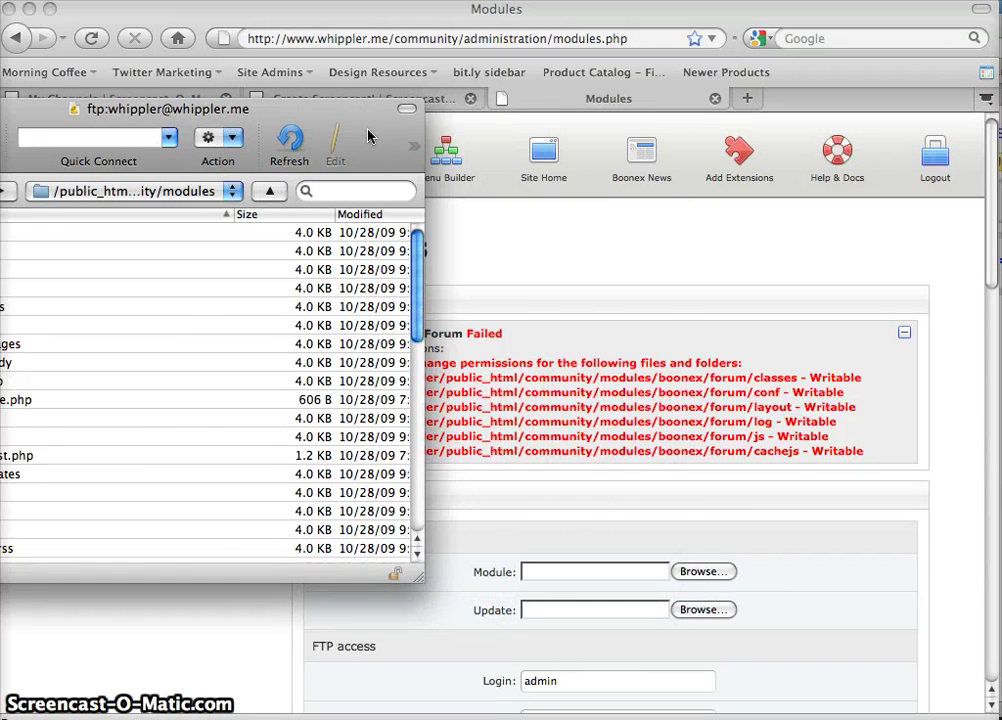
pyautogui.moveTo(322, 120); pyautogui.dragTo(502, 106)
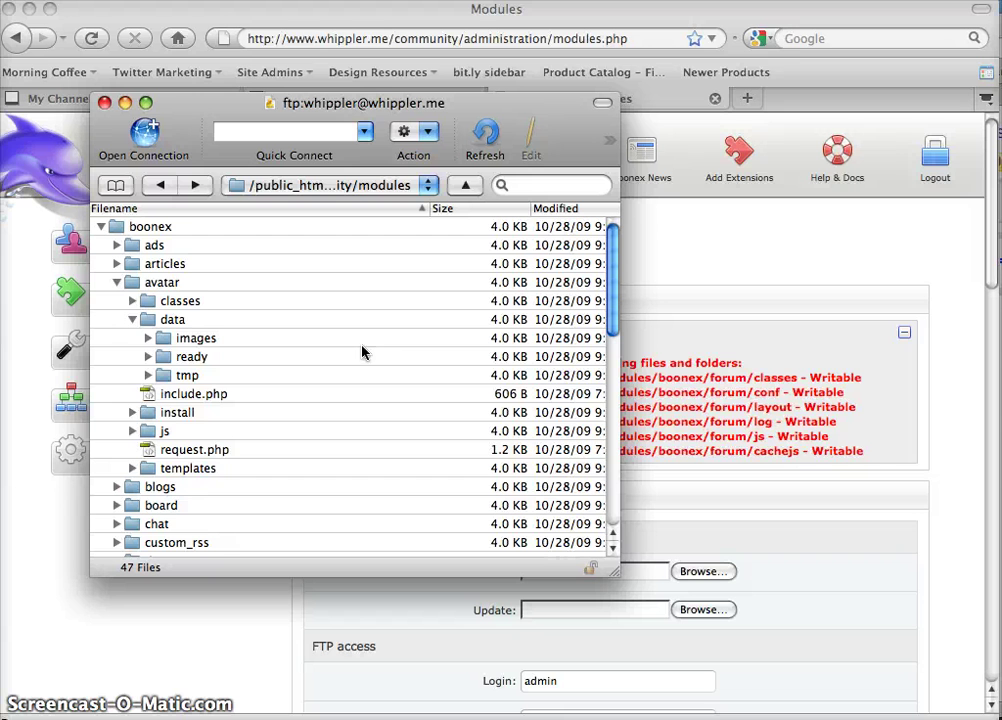
# Collapse the avatar folder and expand the forum folder in the boonex modules directory
pyautogui.click(117, 283)
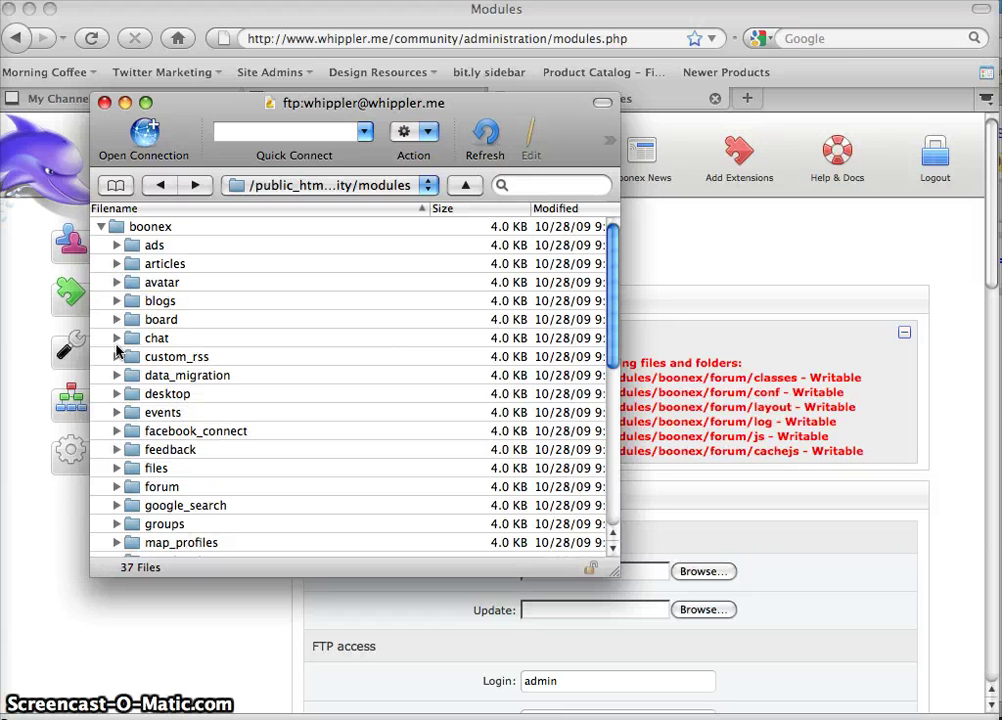
pyautogui.click(113, 487)
pyautogui.click(116, 487)
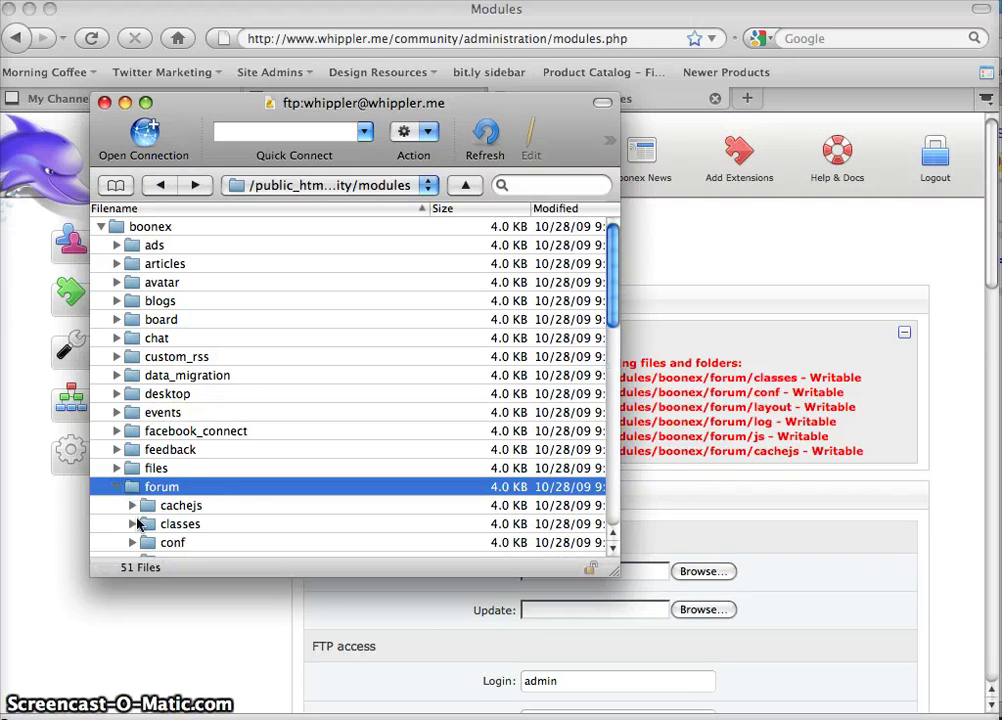
# Set the permissions of forum's classes, conf, layout and log folders to 777 by adding group and others write access
pyautogui.click(148, 525)
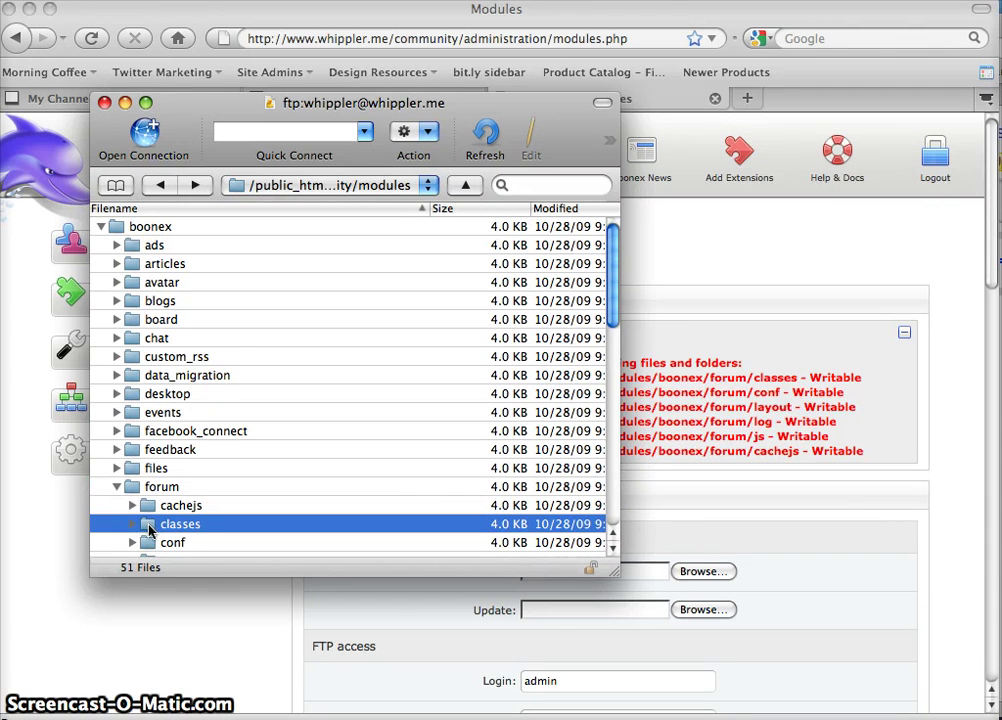
pyautogui.keyDown('shift'); pyautogui.click(153, 543); pyautogui.keyUp('shift')
pyautogui.scroll(-2, 612, 320)
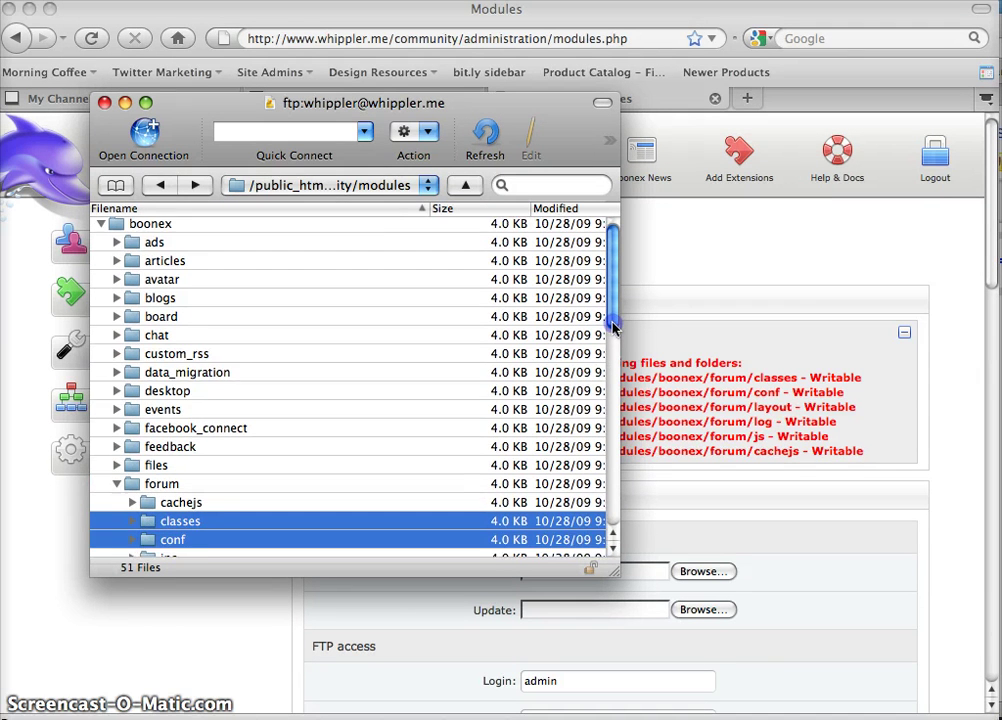
pyautogui.moveTo(612, 343); pyautogui.dragTo(609, 386)
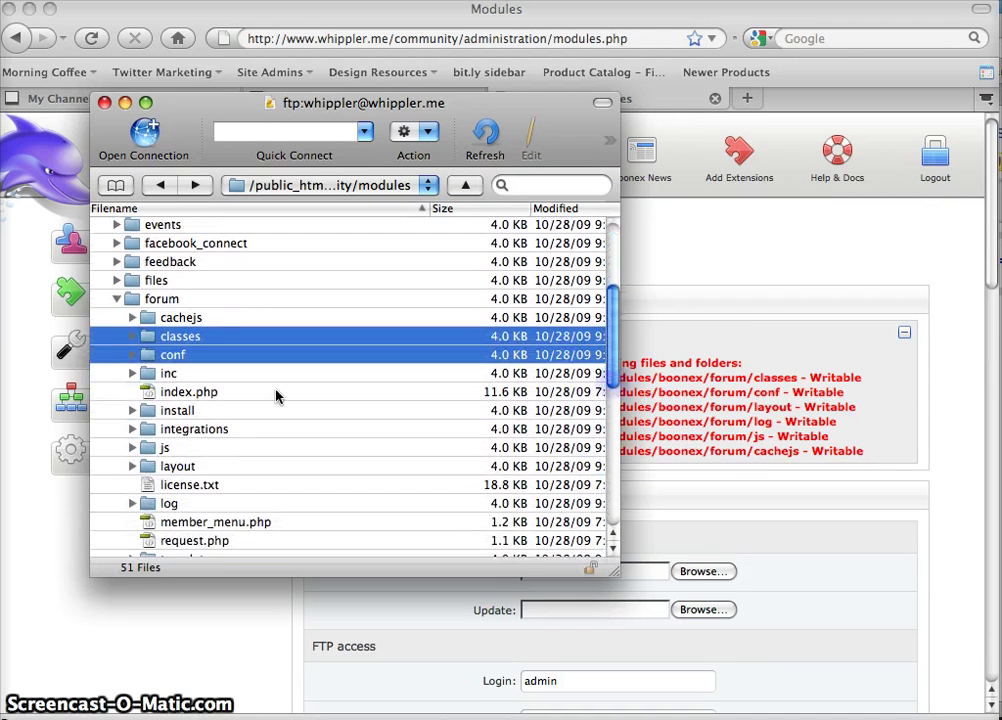
pyautogui.keyDown('super'); pyautogui.click(147, 466); pyautogui.keyUp('super')
pyautogui.keyDown('super'); pyautogui.click(148, 504); pyautogui.keyUp('super')
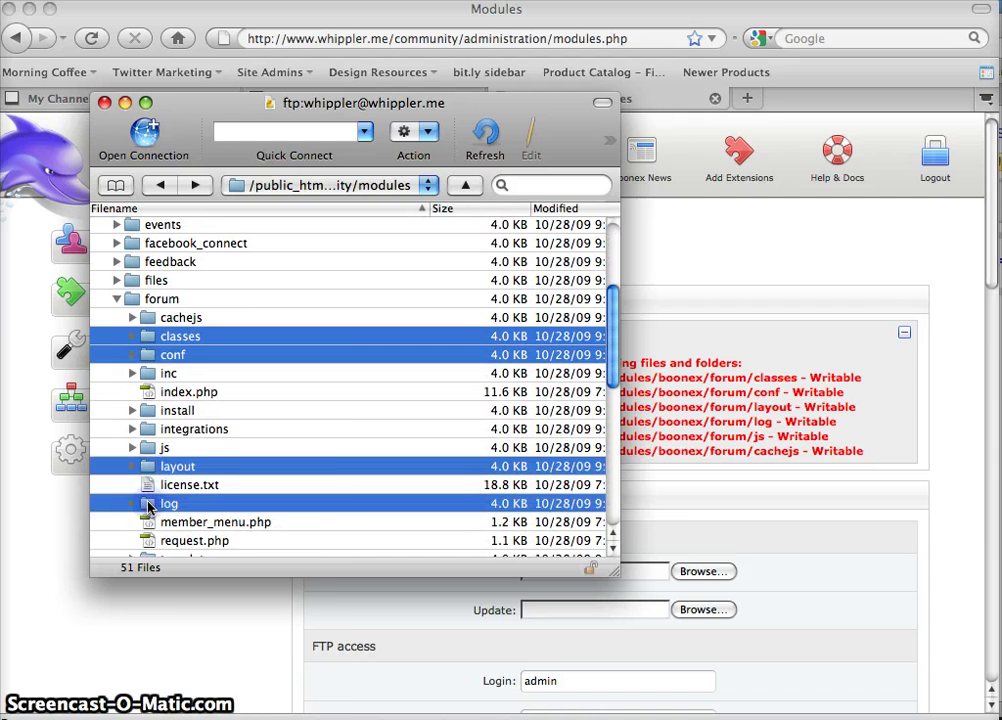
pyautogui.rightClick(148, 504)
pyautogui.click(200, 434)
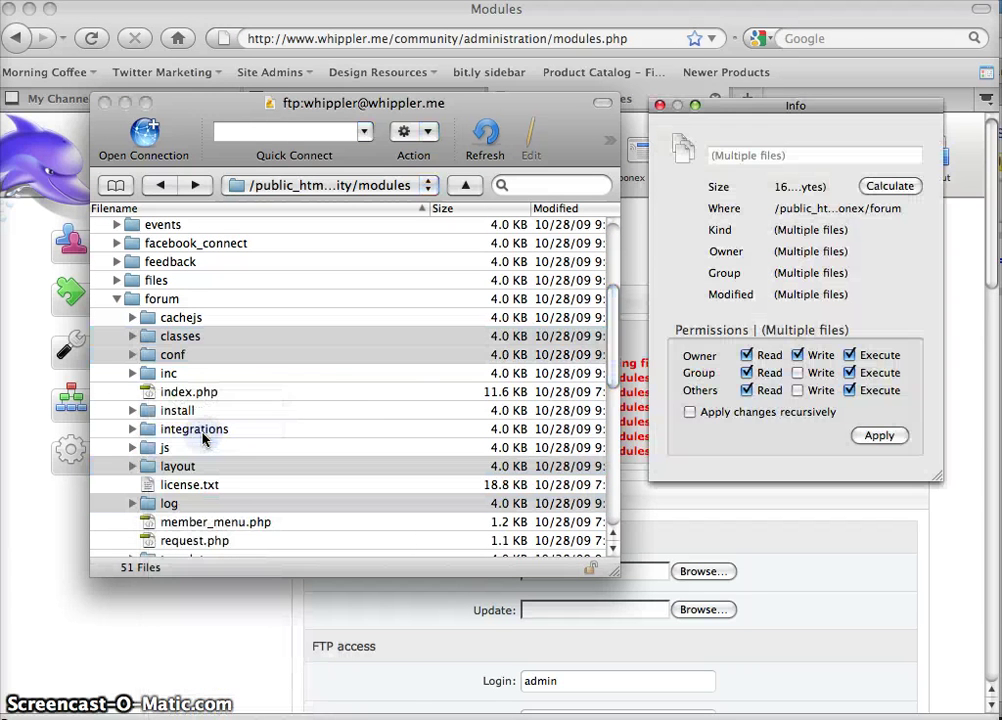
pyautogui.click(797, 372)
pyautogui.click(798, 390)
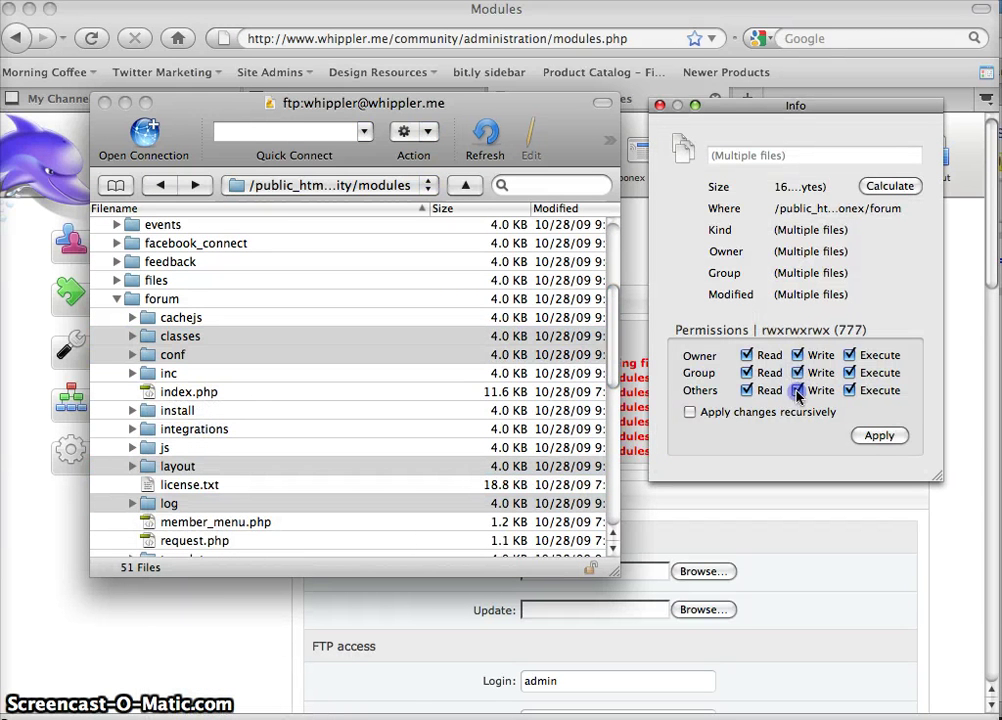
pyautogui.click(888, 436)
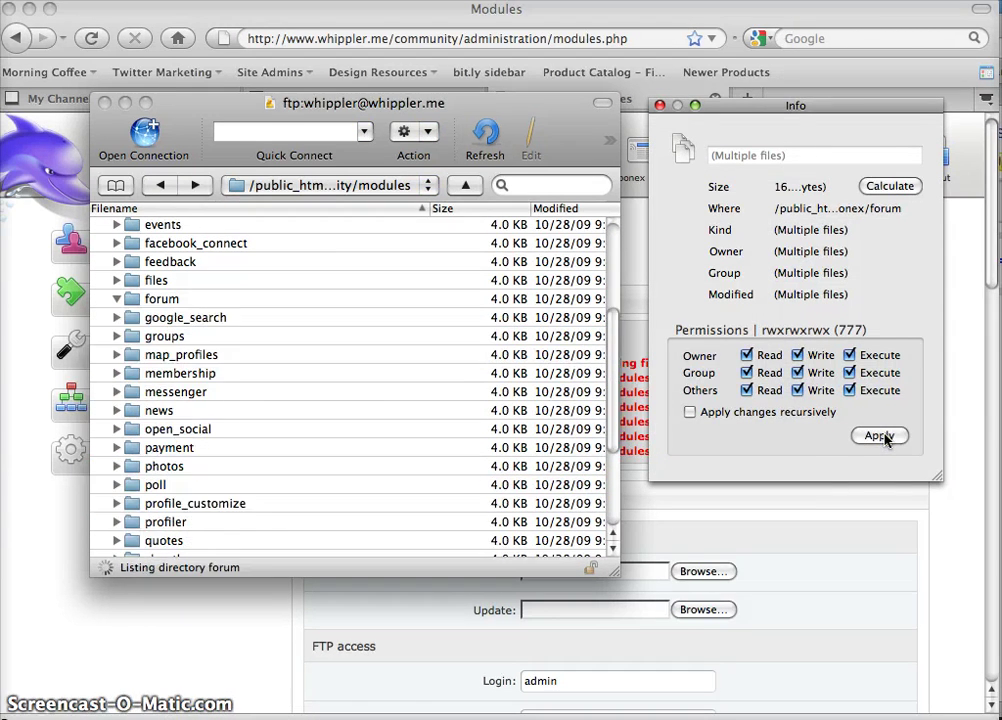
pyautogui.click(660, 106)
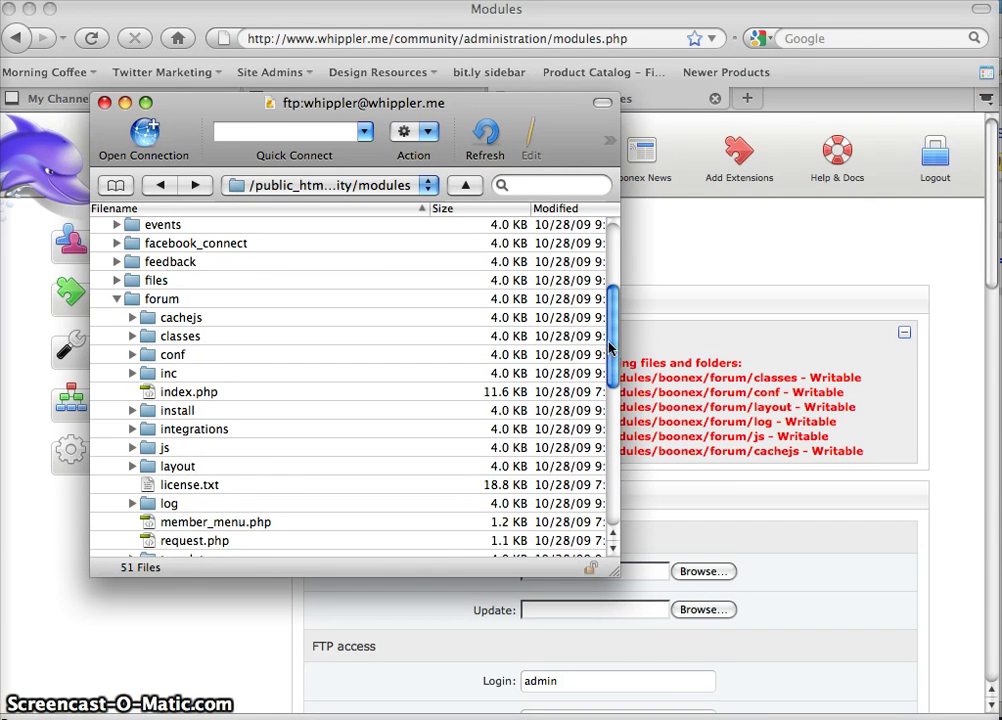
# Set the permissions of the remaining forum folders cachejs and js to 777, granting write access to group and others
pyautogui.scroll(-3, 615, 383)
pyautogui.scroll(-5, 615, 383)
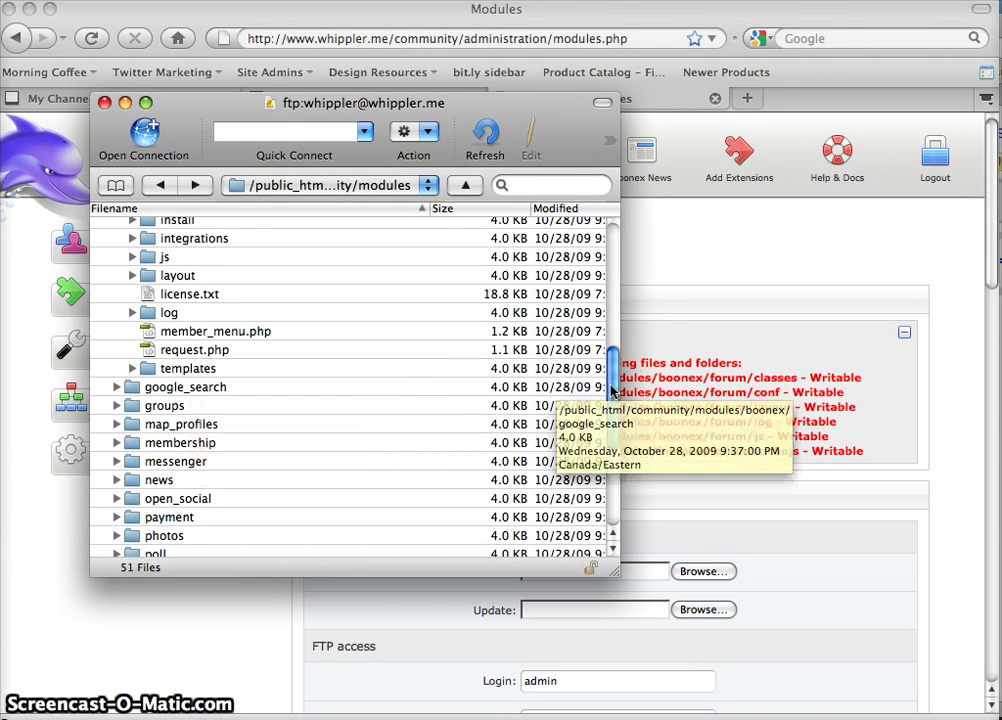
pyautogui.moveTo(608, 380); pyautogui.dragTo(612, 346)
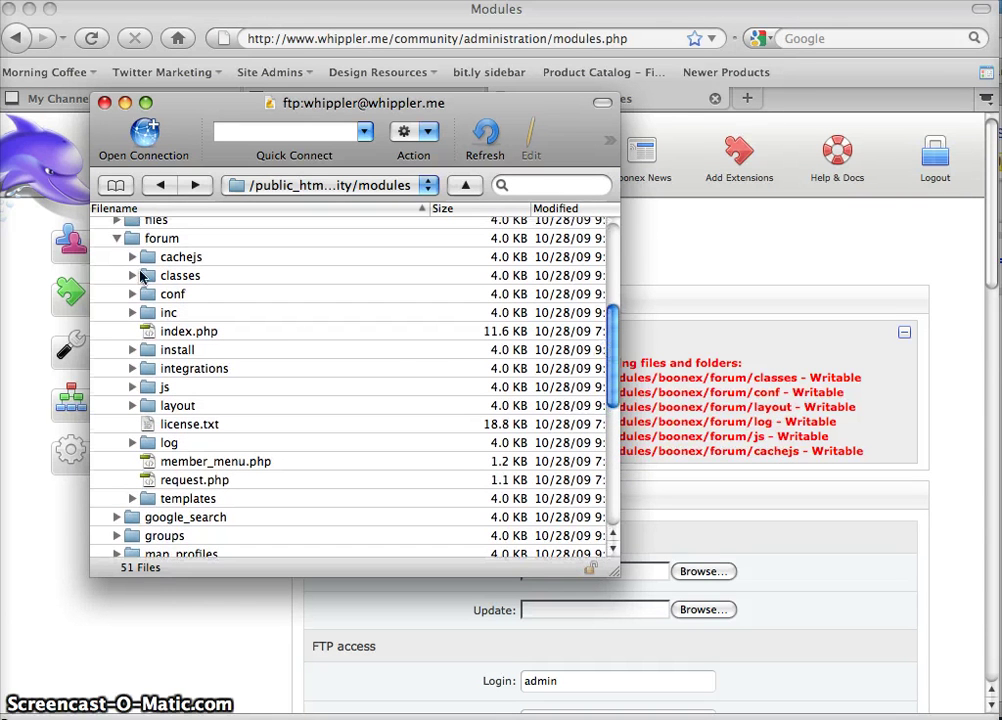
pyautogui.click(149, 261)
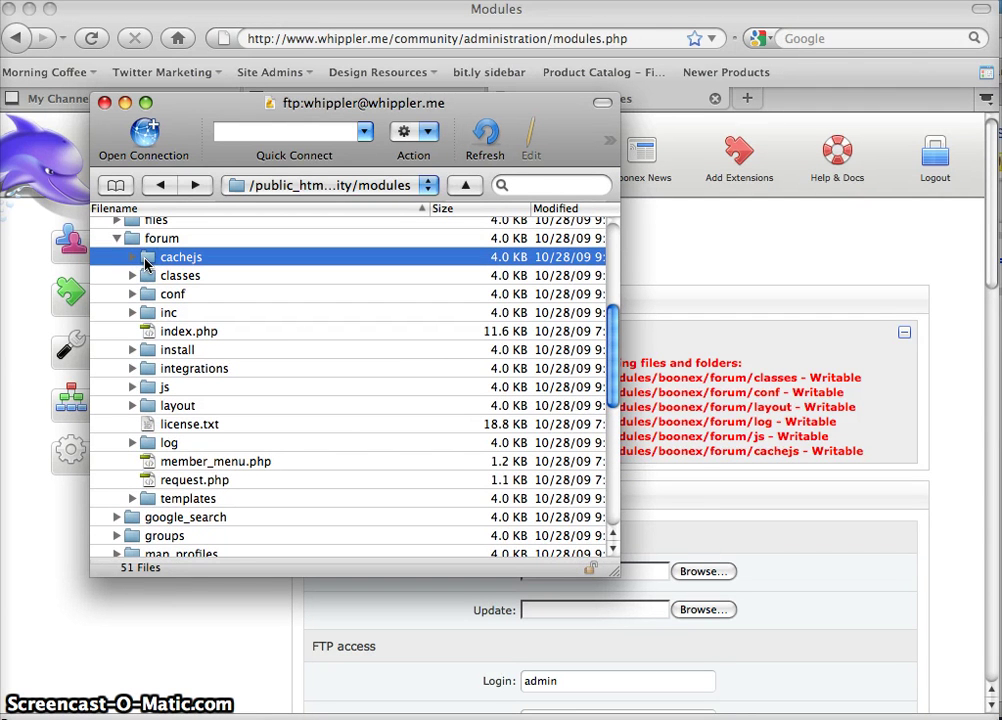
pyautogui.keyDown('super'); pyautogui.click(152, 386); pyautogui.keyUp('super')
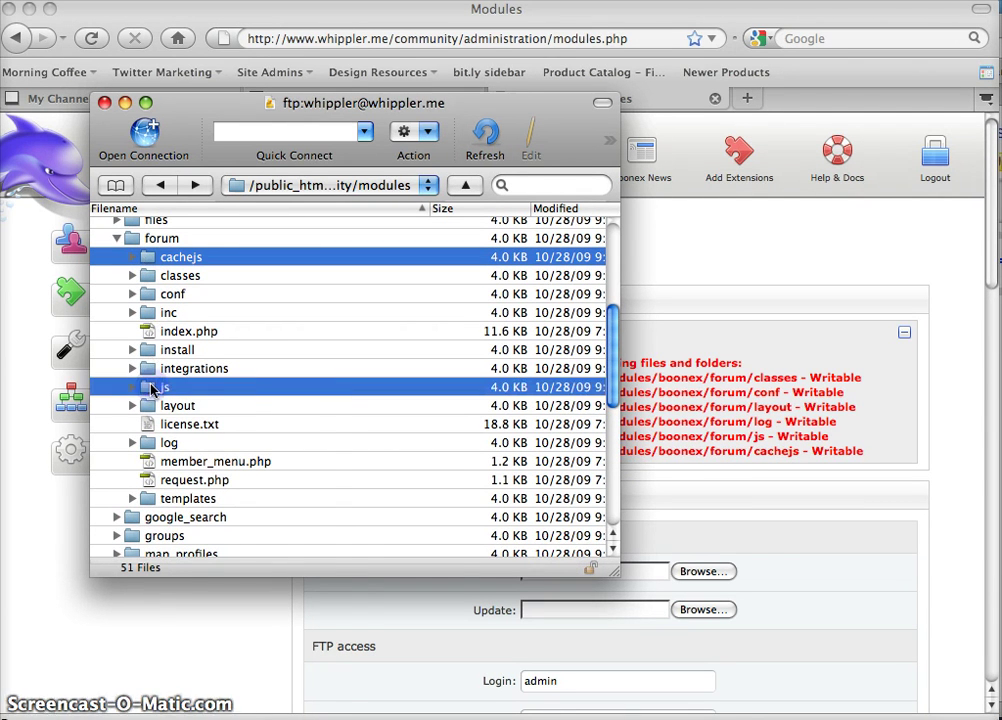
pyautogui.rightClick(152, 386)
pyautogui.click(193, 430)
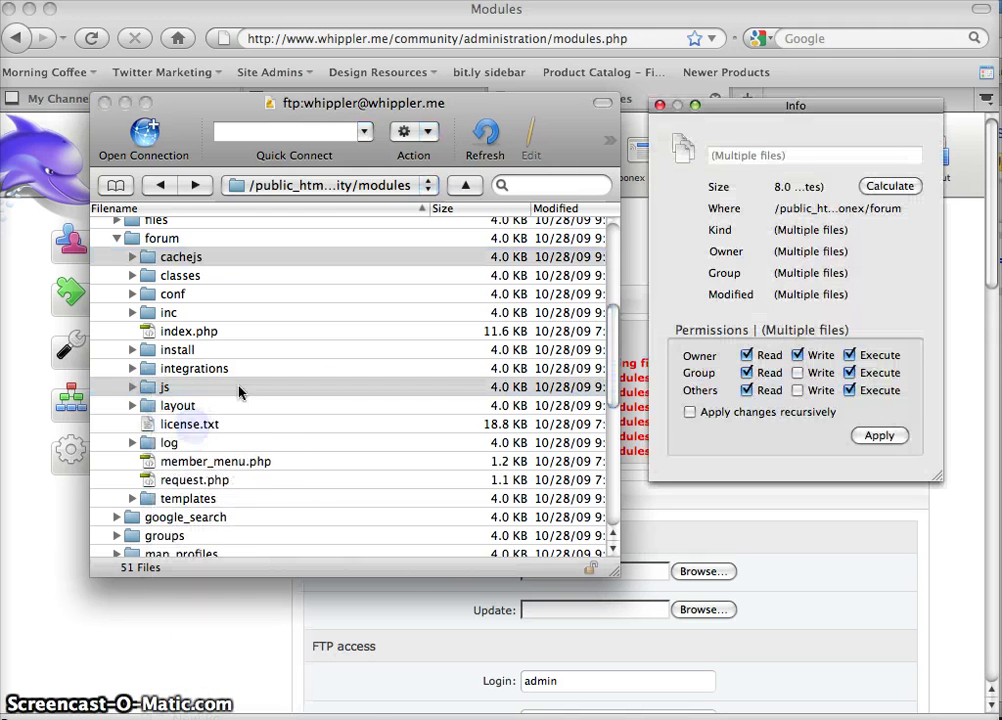
pyautogui.click(797, 373)
pyautogui.click(797, 390)
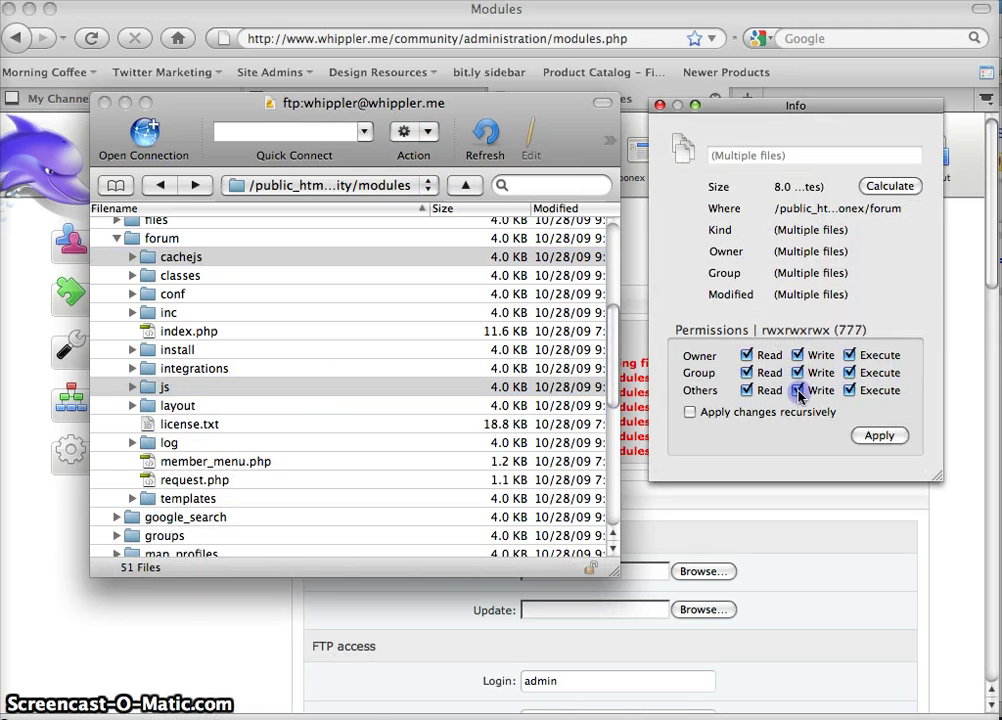
pyautogui.click(876, 437)
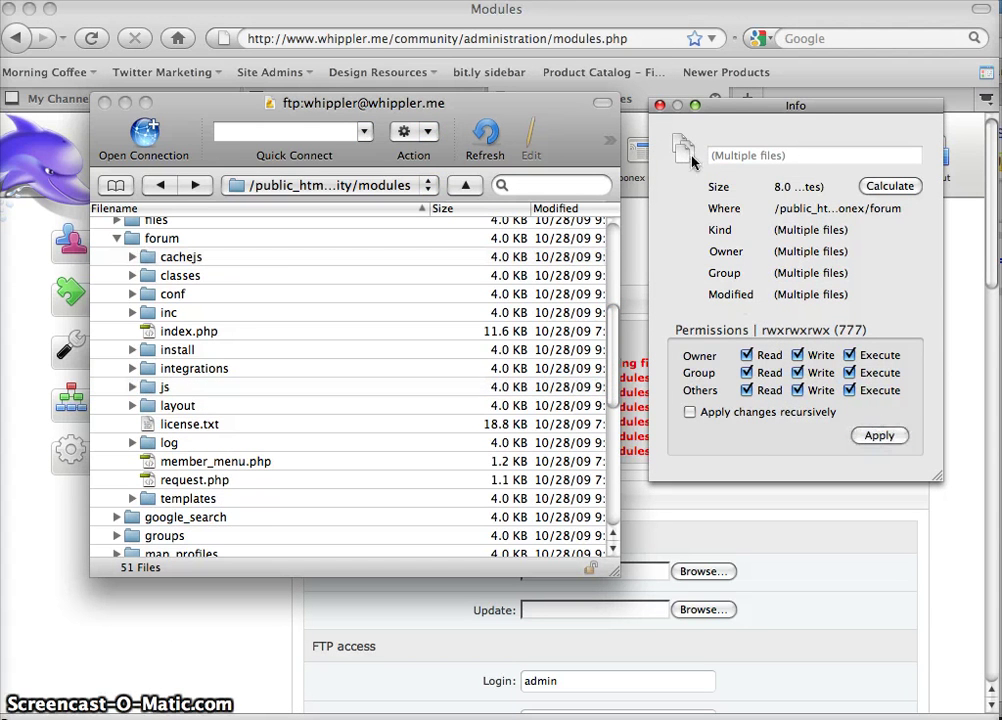
pyautogui.click(660, 106)
# Switch back to the Modules page in Firefox, install the Orca Forum module again, and review its installation details
pyautogui.click(878, 370)
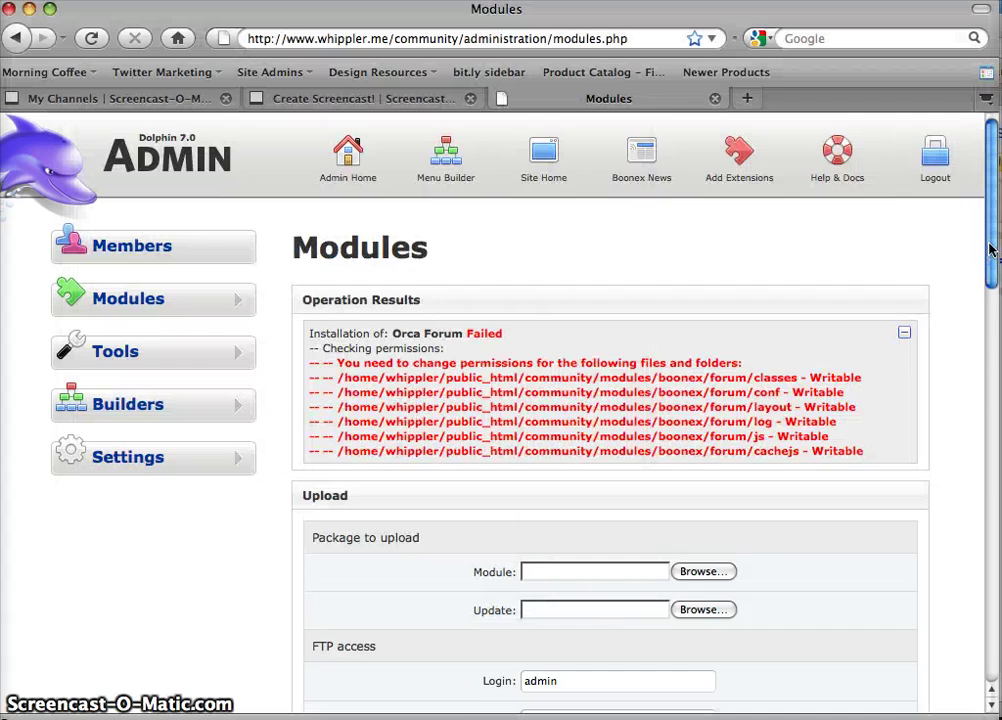
pyautogui.moveTo(993, 250); pyautogui.dragTo(973, 543)
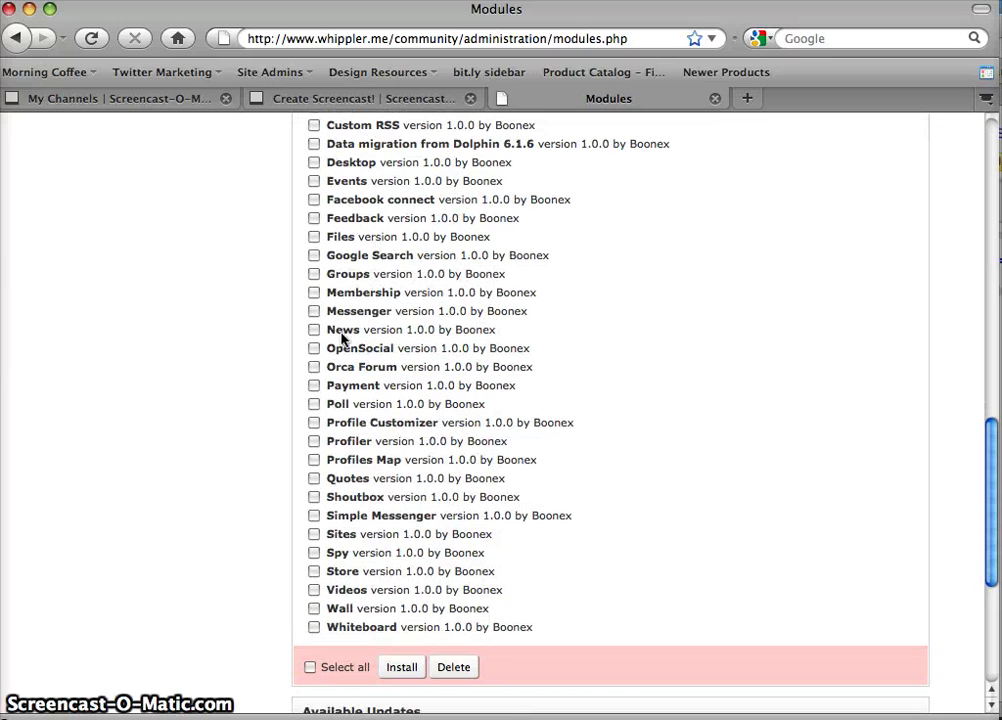
pyautogui.click(314, 368)
pyautogui.click(400, 668)
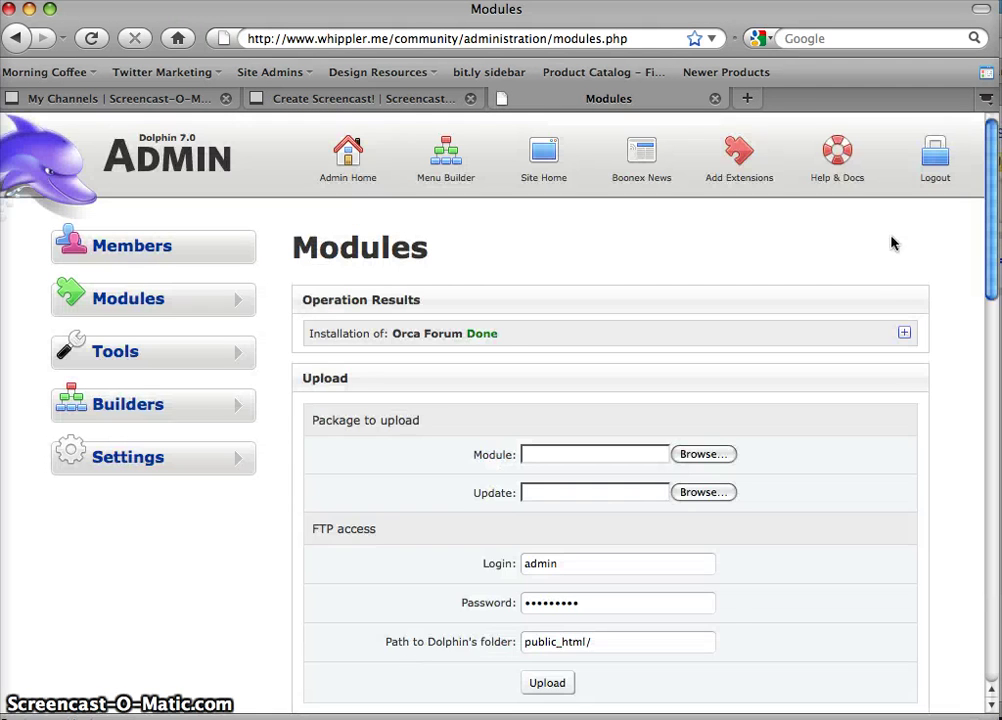
pyautogui.click(906, 332)
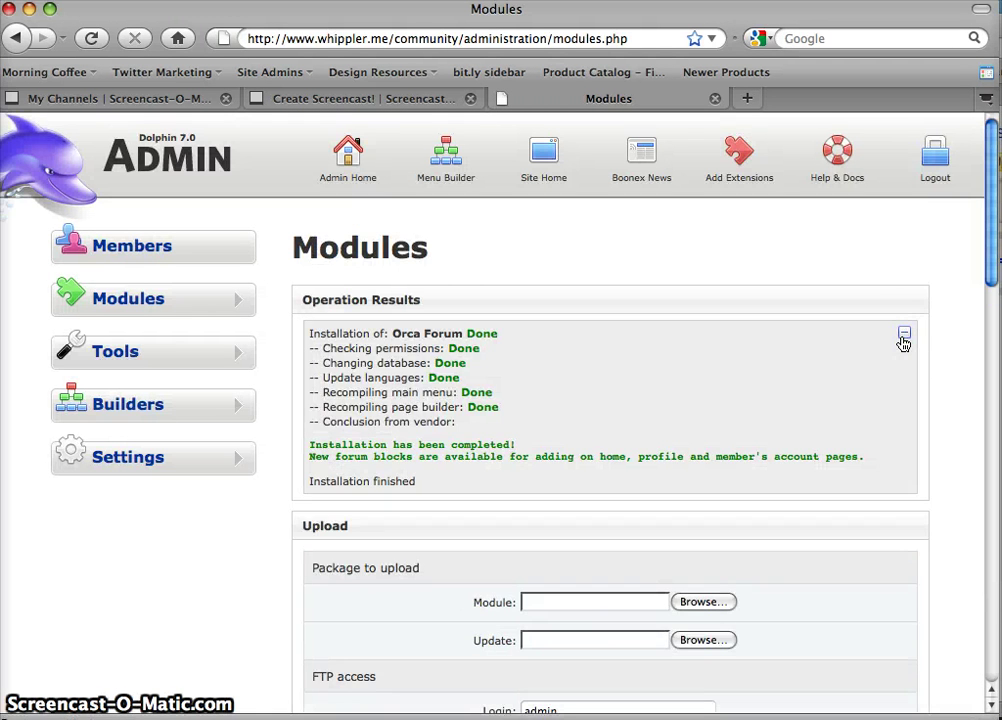
pyautogui.click(904, 338)
# Install the Shoutbox module from the not-installed list
pyautogui.scroll(-5, 994, 300)
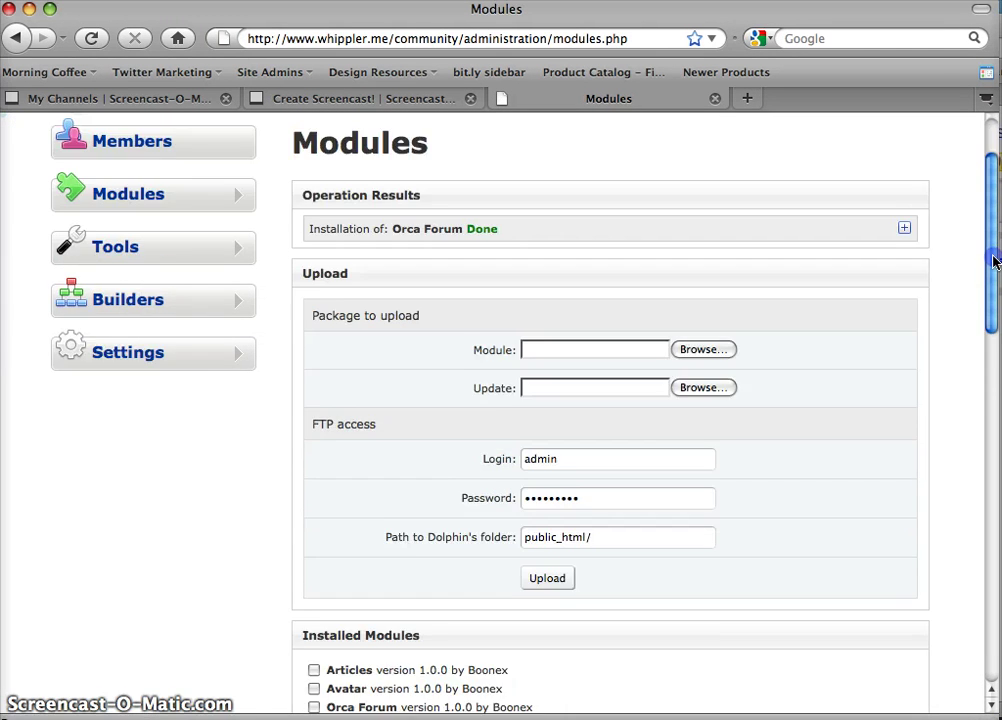
pyautogui.moveTo(994, 290); pyautogui.dragTo(975, 506)
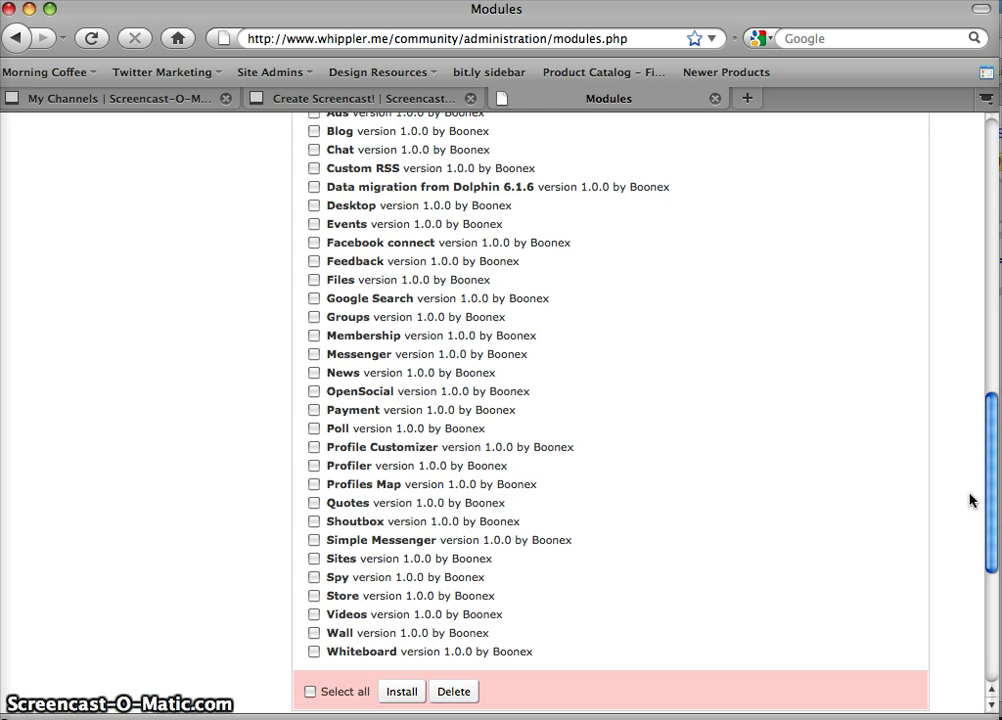
pyautogui.click(315, 521)
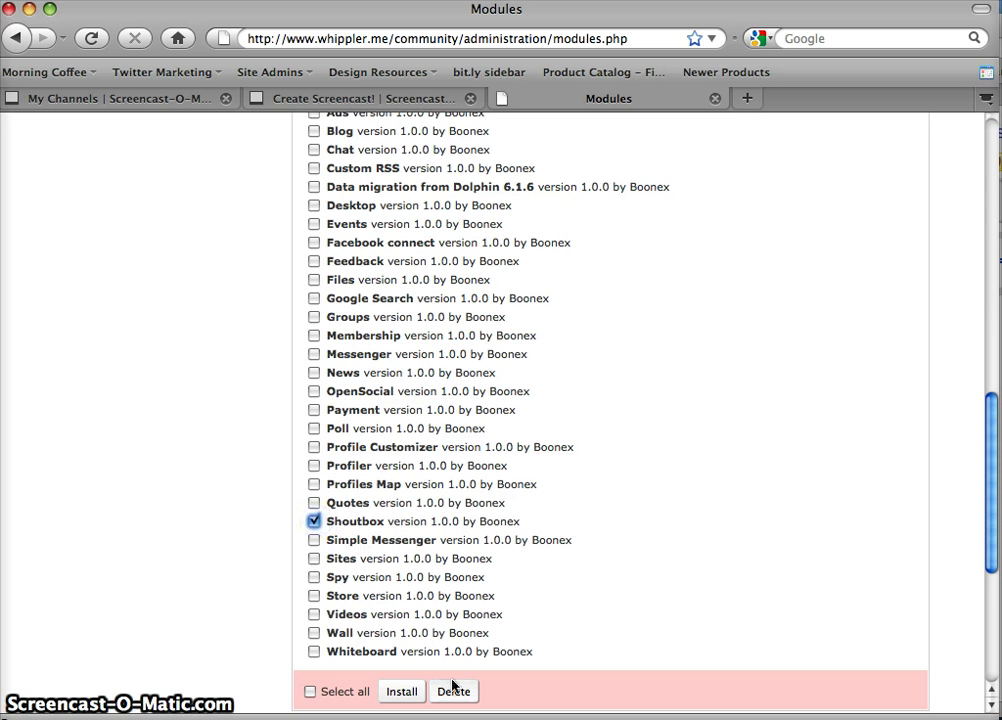
pyautogui.click(400, 690)
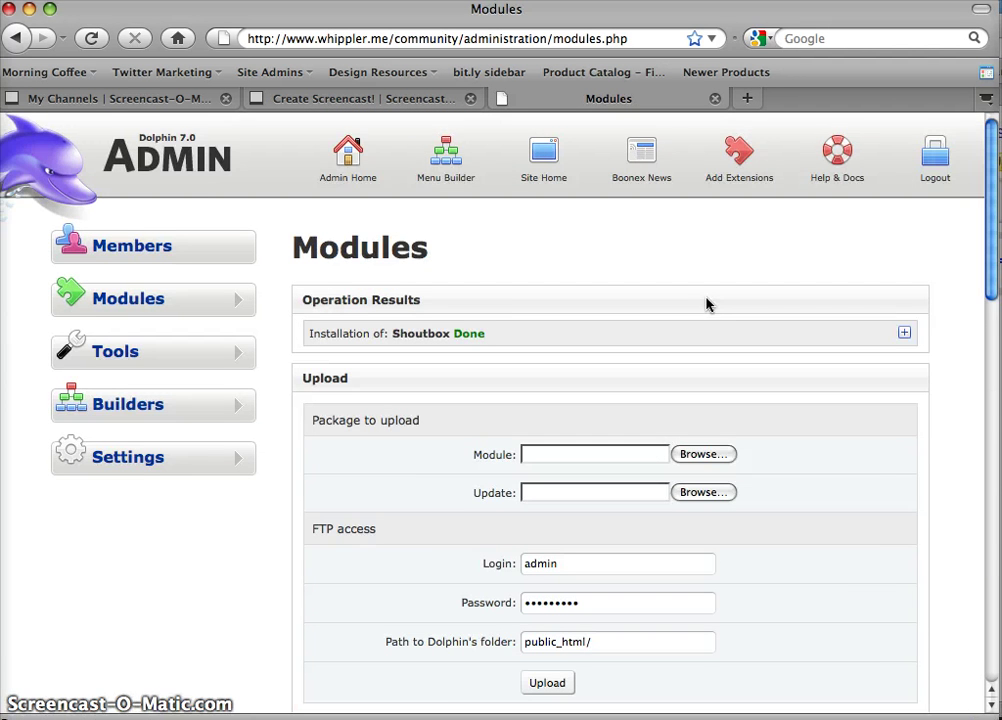
# Try to install the Groups module, then expand its operation results to see which modules it depends on
pyautogui.moveTo(986, 305); pyautogui.dragTo(974, 476)
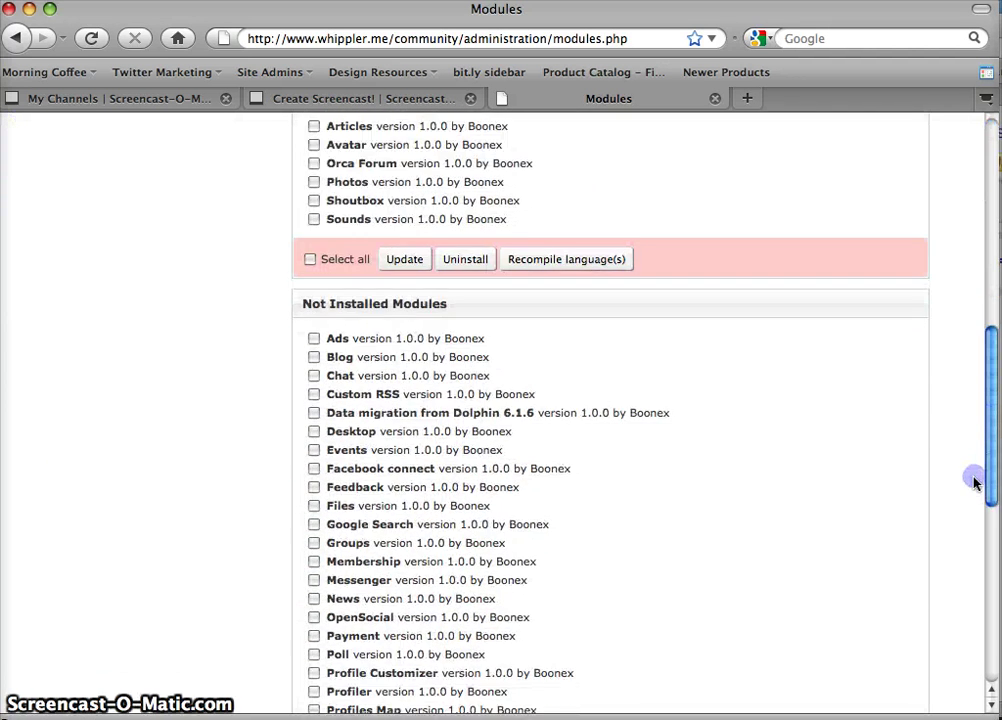
pyautogui.click(314, 542)
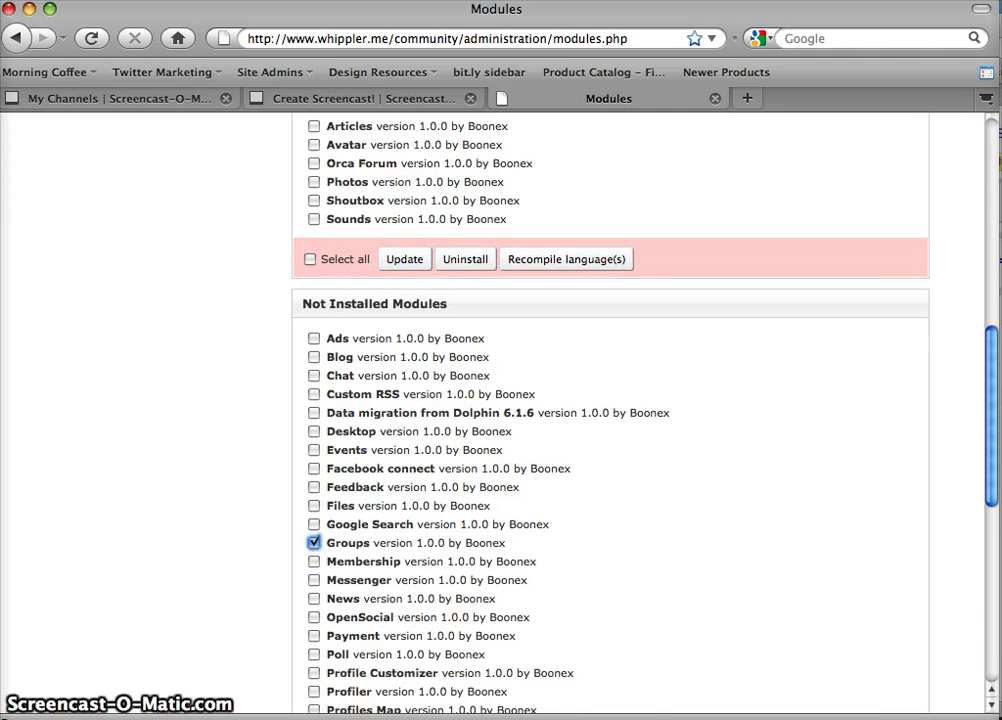
pyautogui.moveTo(996, 384); pyautogui.dragTo(984, 534)
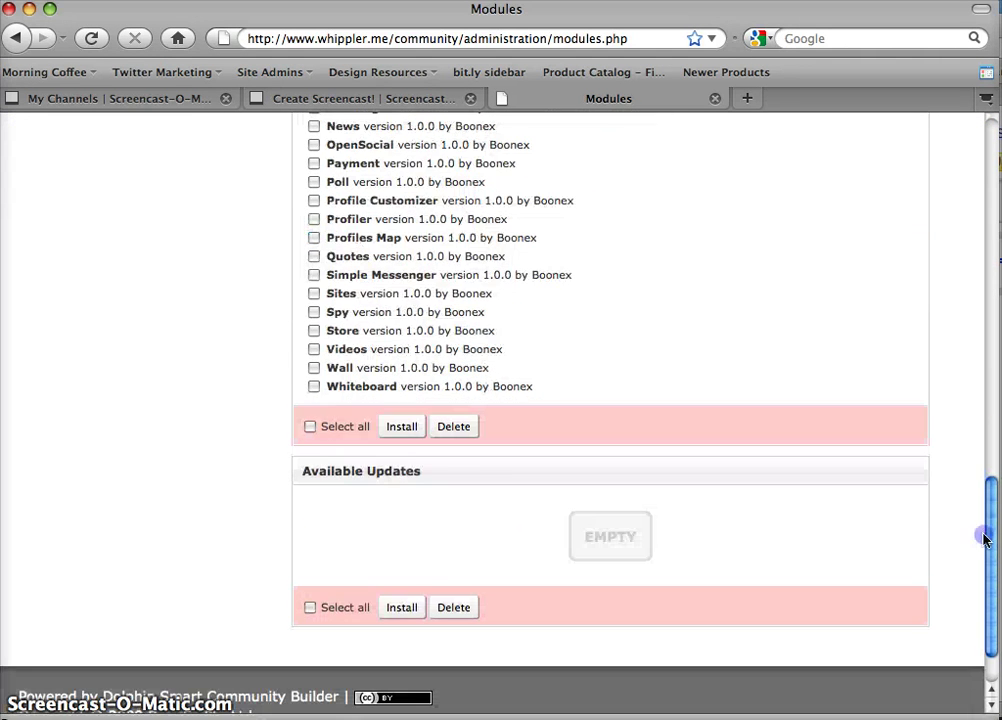
pyautogui.click(405, 428)
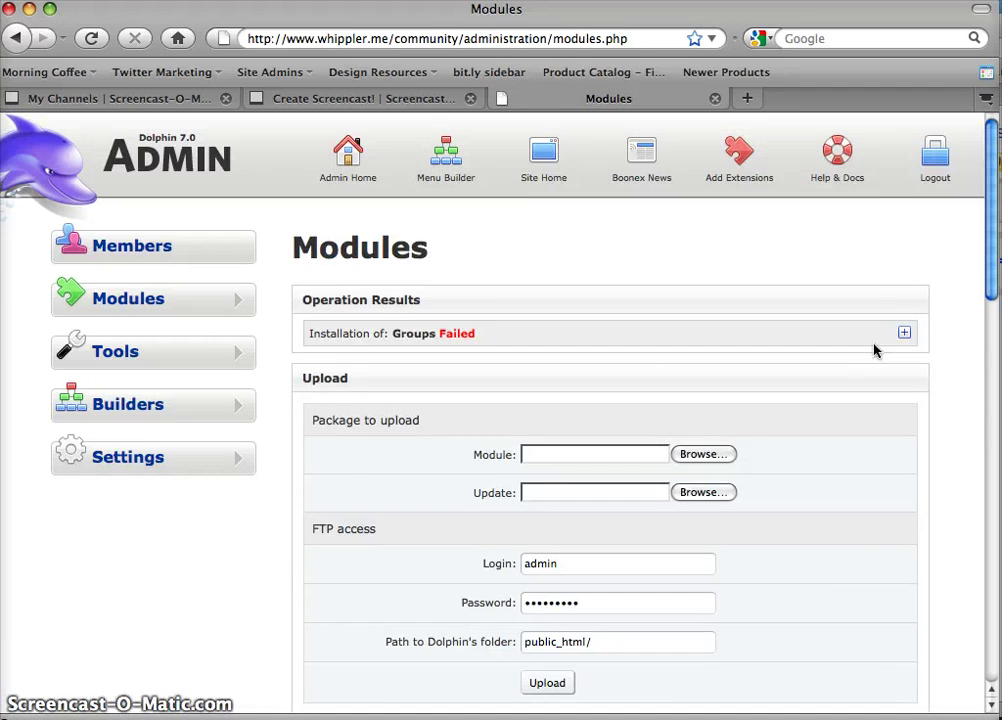
pyautogui.click(905, 334)
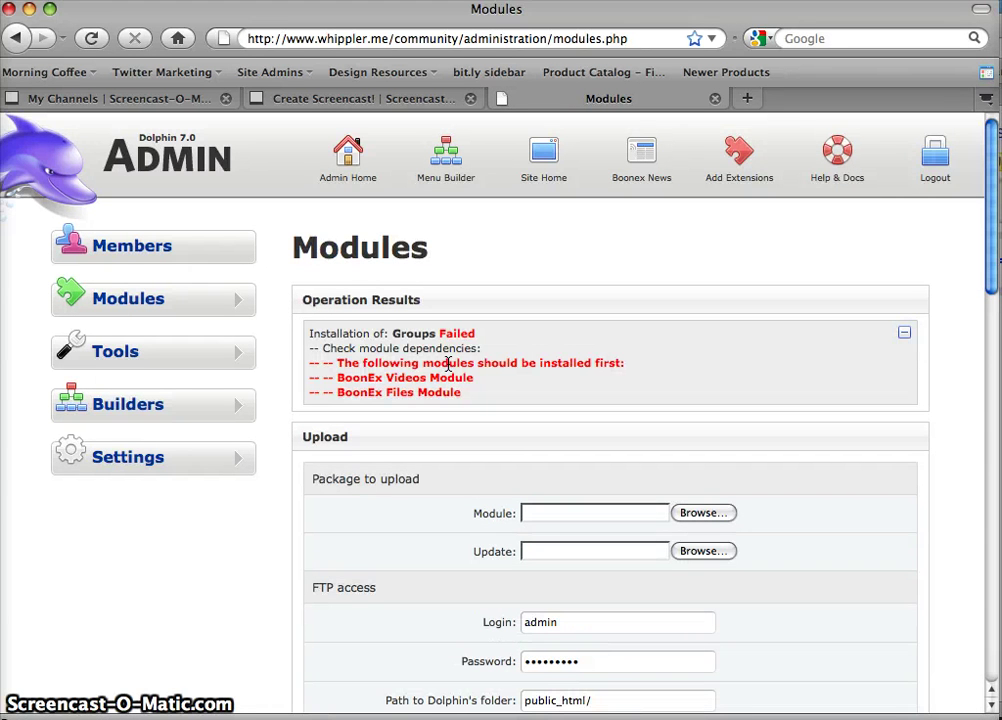
# Install the Videos module that the Groups module requires
pyautogui.moveTo(993, 188); pyautogui.dragTo(980, 532)
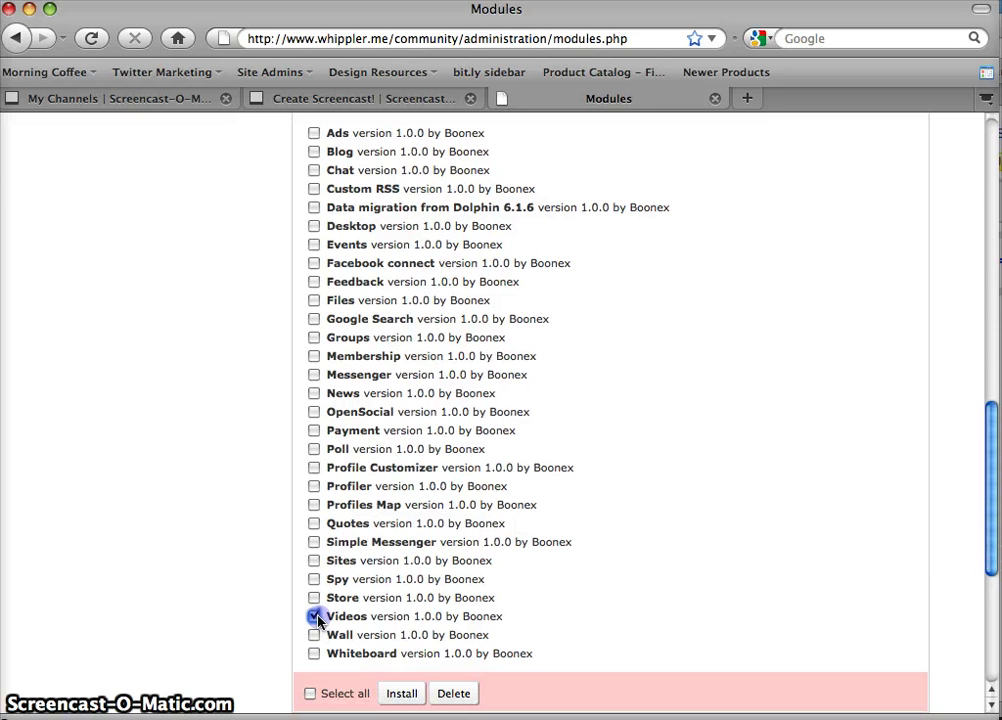
pyautogui.click(400, 694)
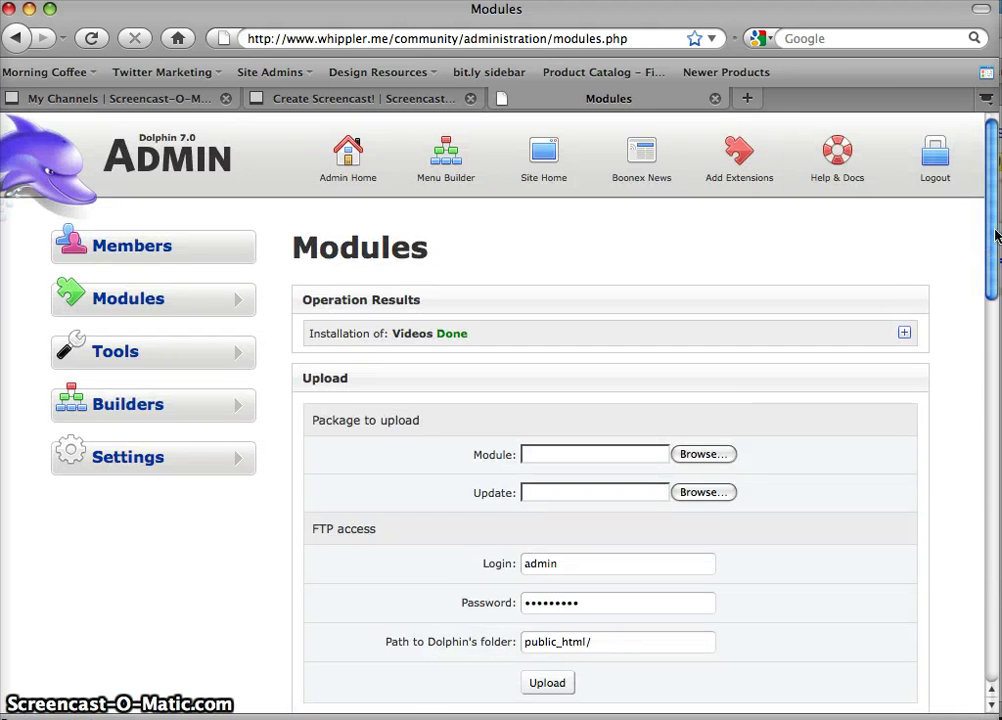
# Try to install the Files module from the not-installed list, then expand its operation results to see which folder needs permission changes
pyautogui.moveTo(995, 235); pyautogui.dragTo(950, 533)
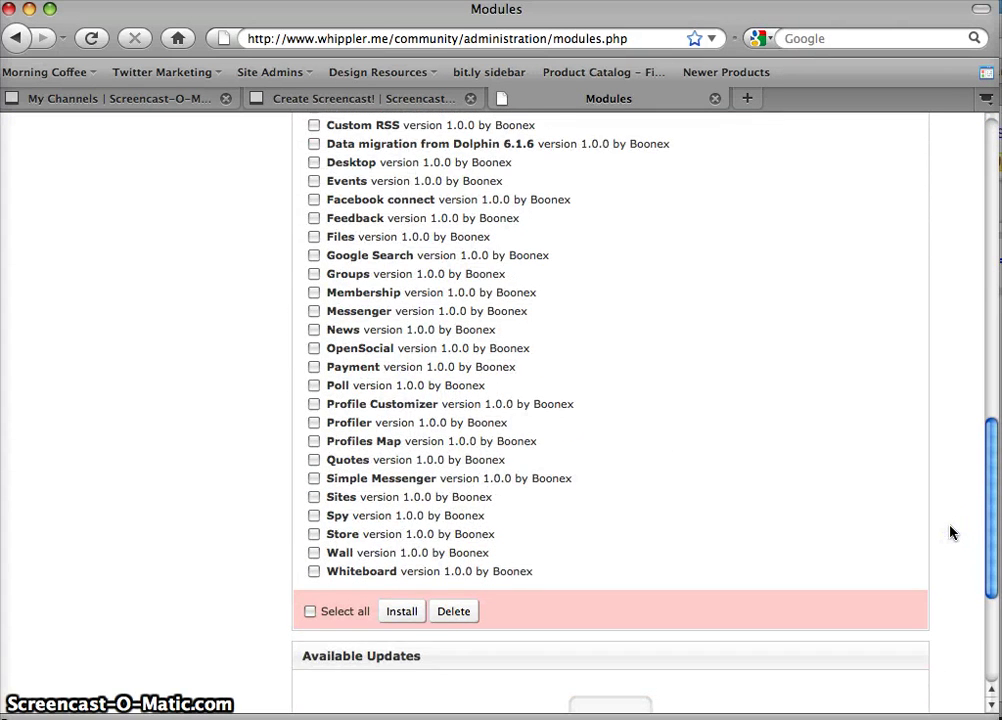
pyautogui.scroll(3, 950, 533)
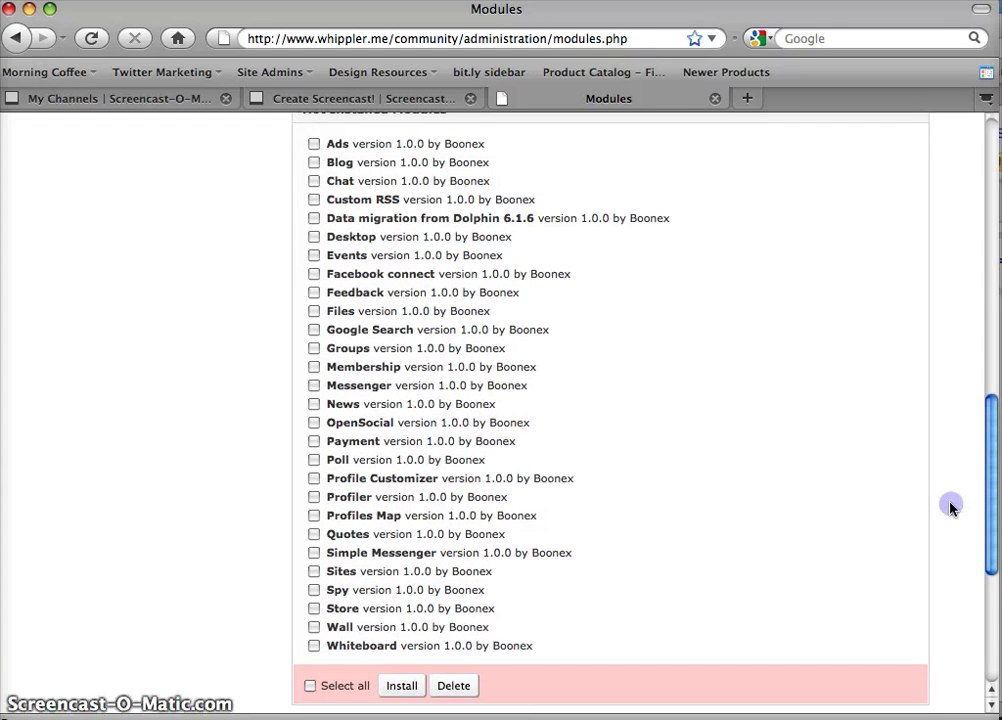
pyautogui.scroll(1, 561, 248)
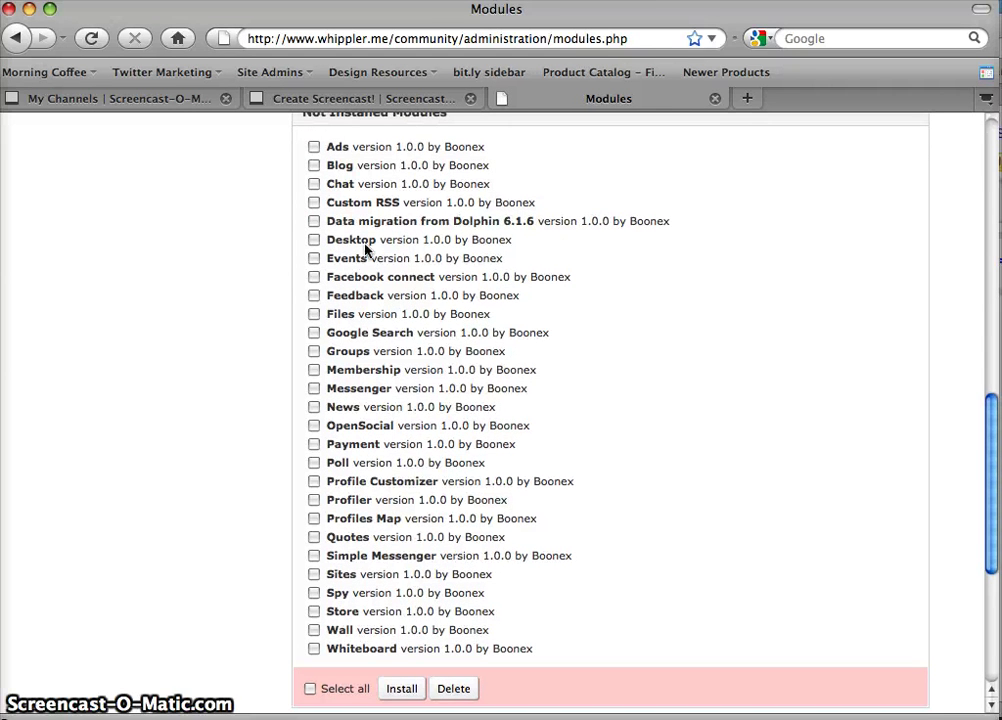
pyautogui.click(314, 315)
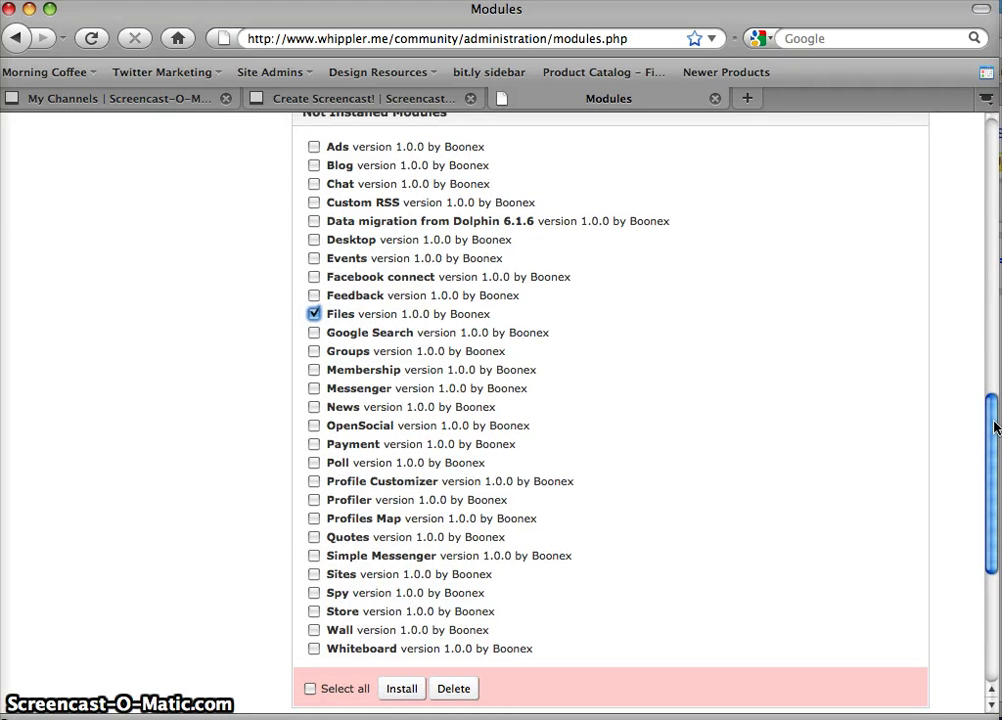
pyautogui.scroll(-5, 449, 513)
pyautogui.click(402, 497)
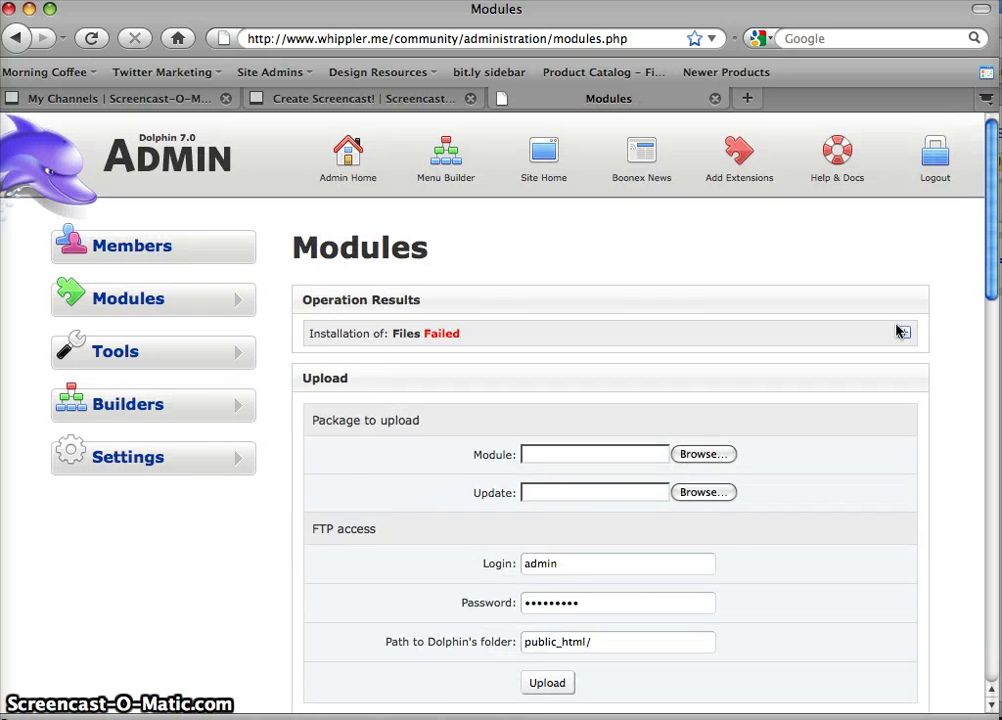
pyautogui.click(902, 332)
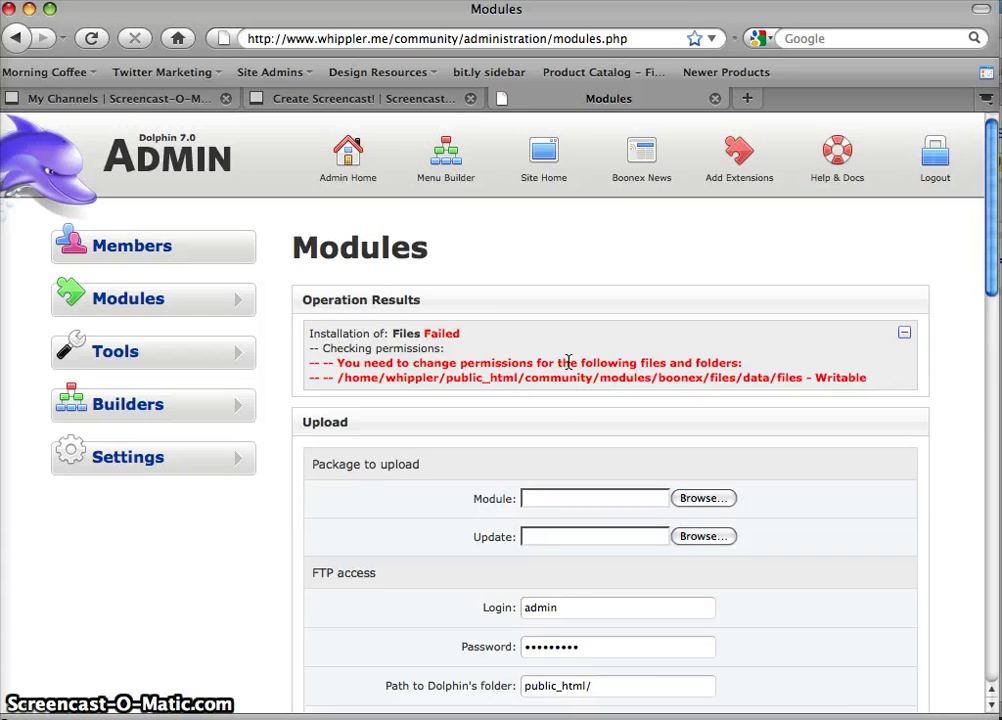
# Switch to the Cyberduck FTP browser, collapse the forum folder, and select the files folder inside boonex/files/data
pyautogui.moveTo(638, 712)
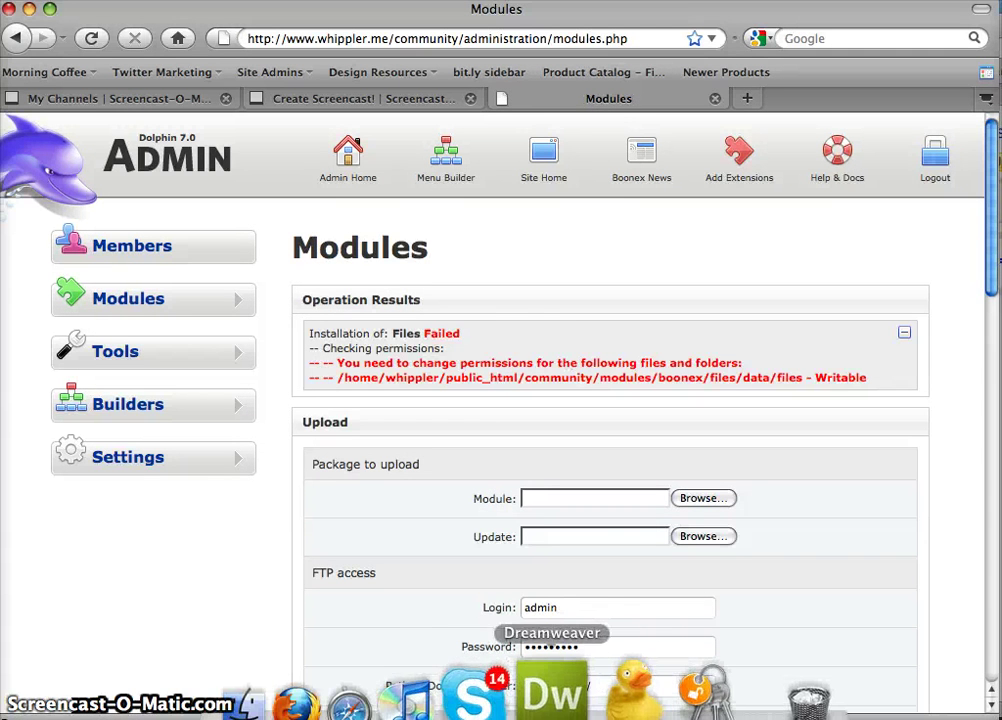
pyautogui.click(624, 712)
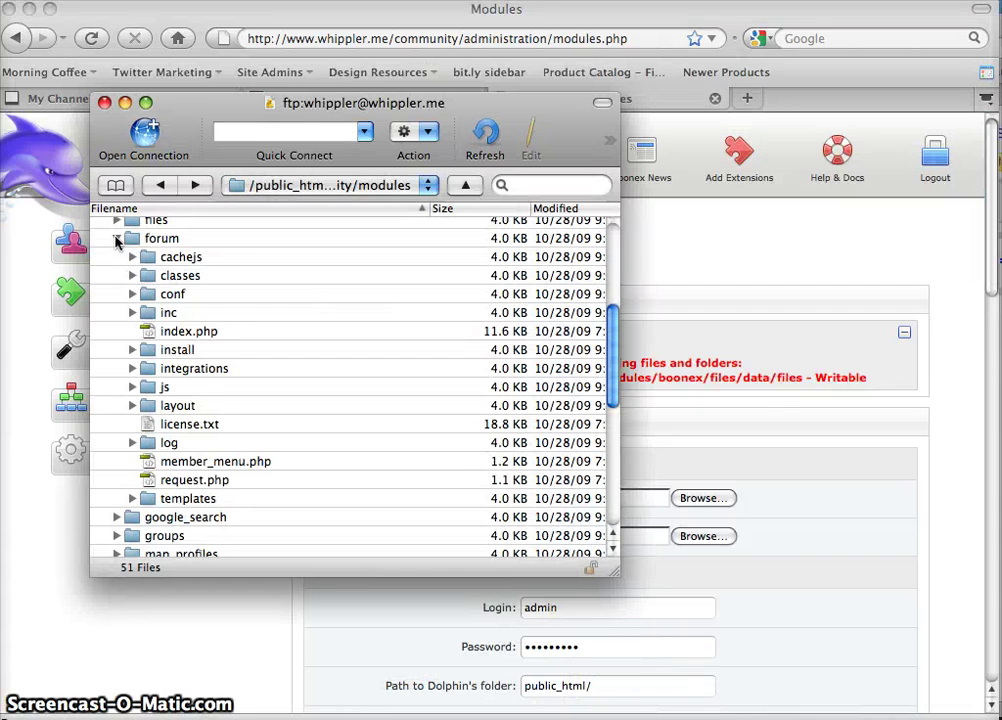
pyautogui.click(116, 239)
pyautogui.click(117, 221)
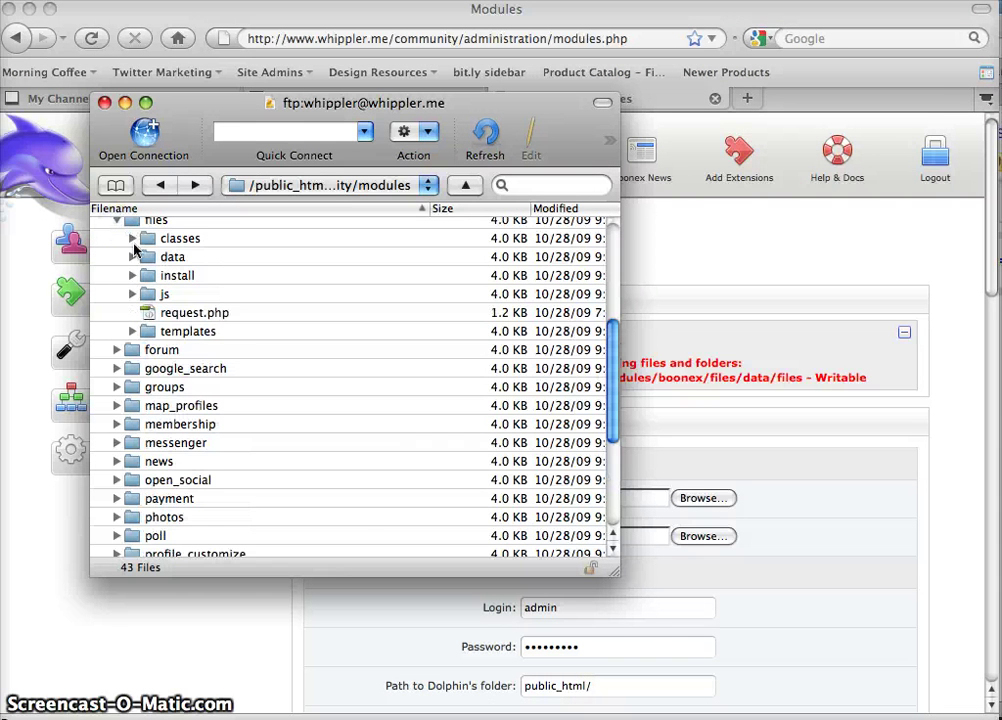
pyautogui.click(131, 257)
pyautogui.click(165, 278)
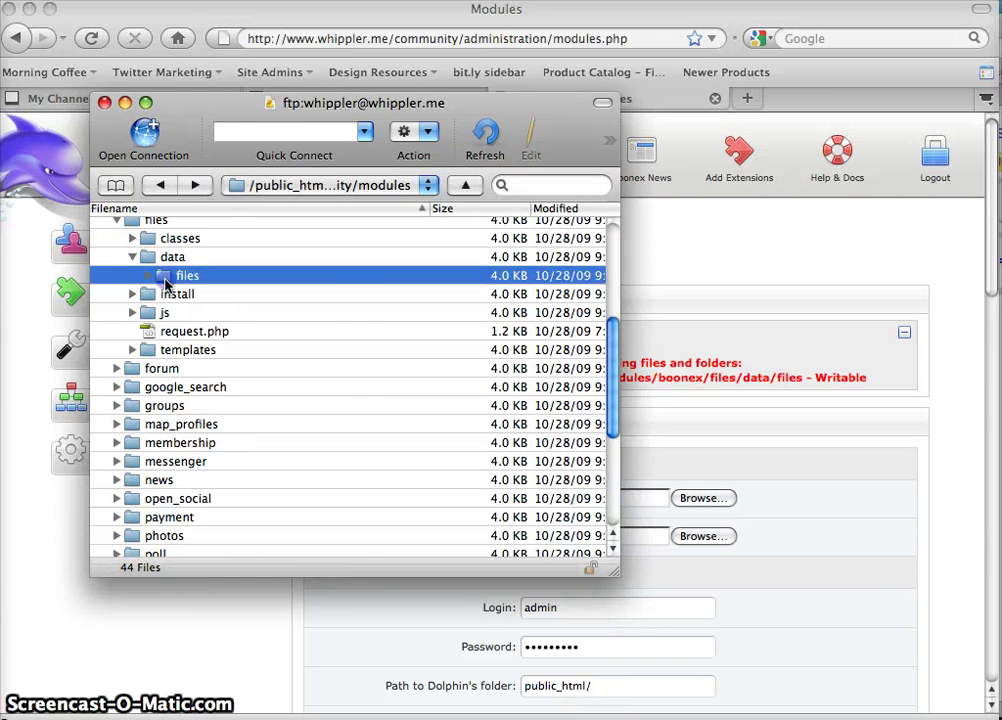
# Grant group and others write access on the data/files folder, apply permissions 777, and close its info window
pyautogui.rightClick(166, 283)
pyautogui.click(160, 318)
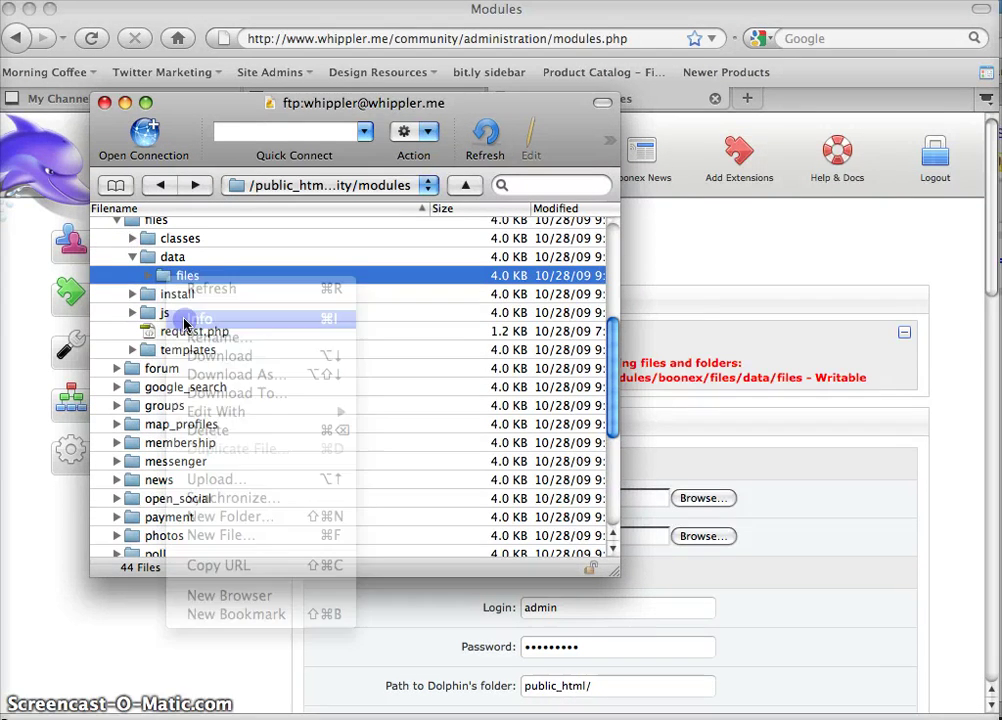
pyautogui.click(798, 372)
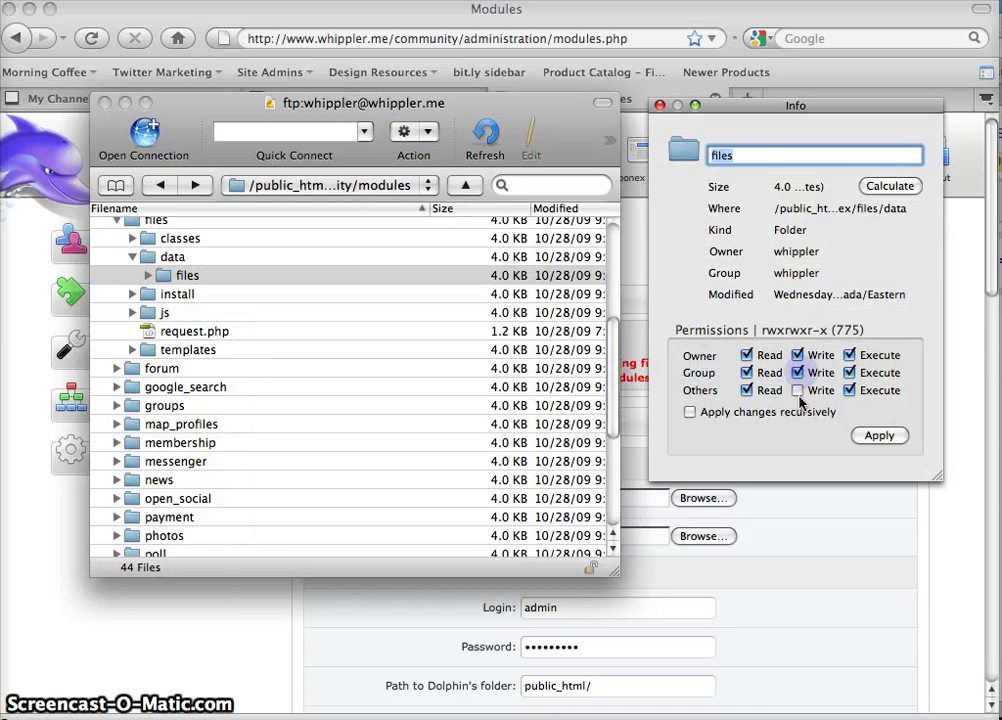
pyautogui.click(798, 390)
pyautogui.click(878, 435)
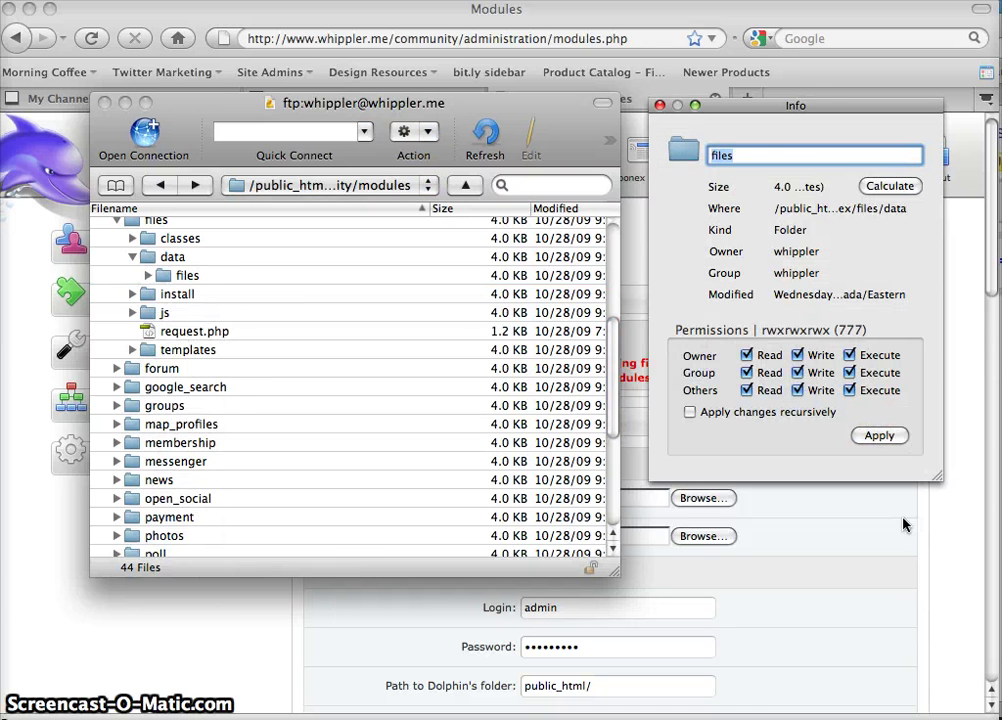
pyautogui.click(658, 106)
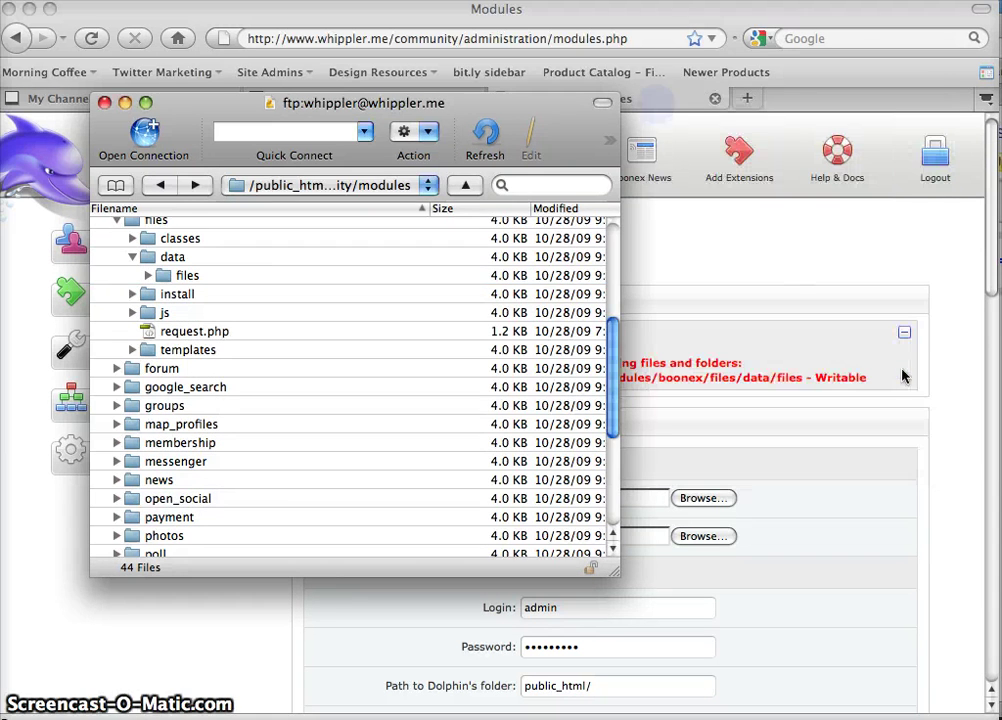
# Switch back to the Modules page in Firefox and install the Files module again
pyautogui.click(905, 370)
pyautogui.moveTo(987, 188); pyautogui.dragTo(951, 469)
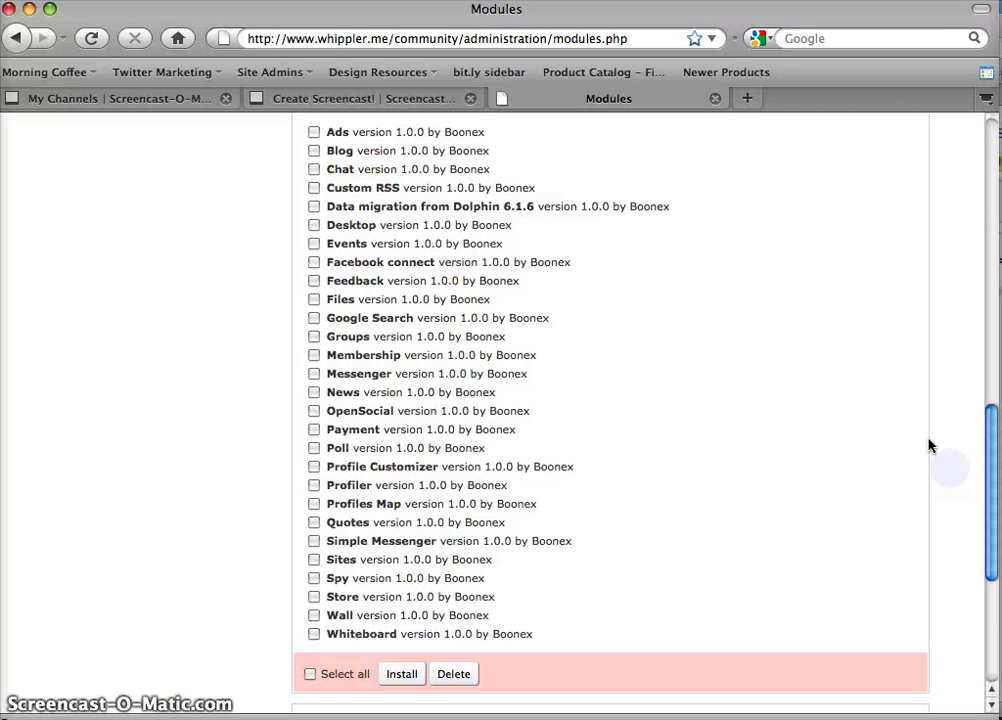
pyautogui.click(313, 300)
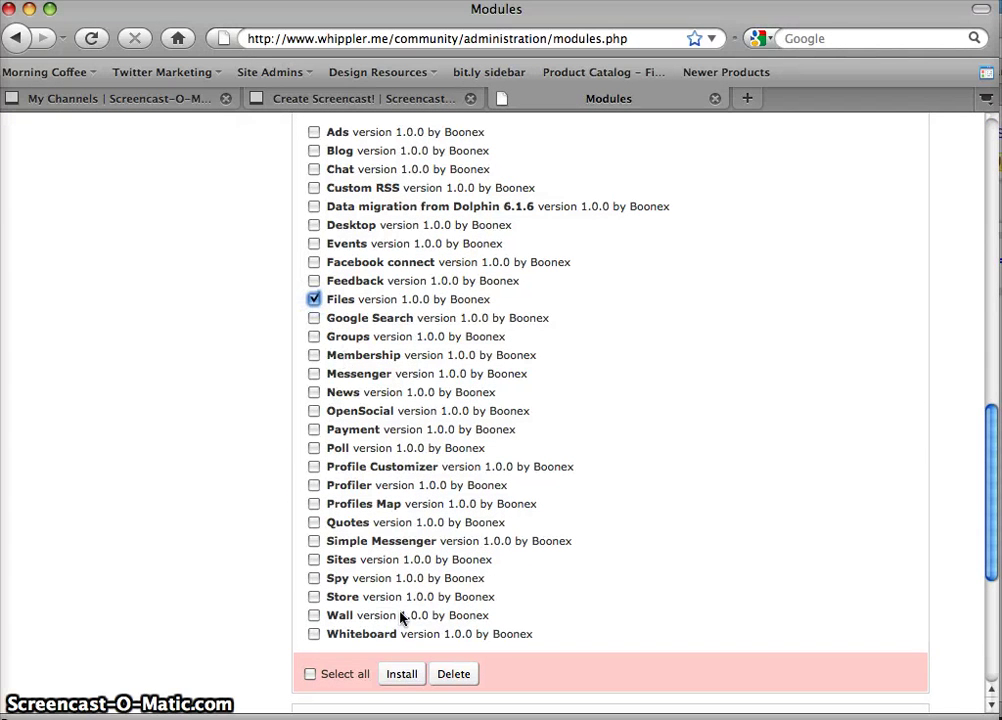
pyautogui.click(403, 674)
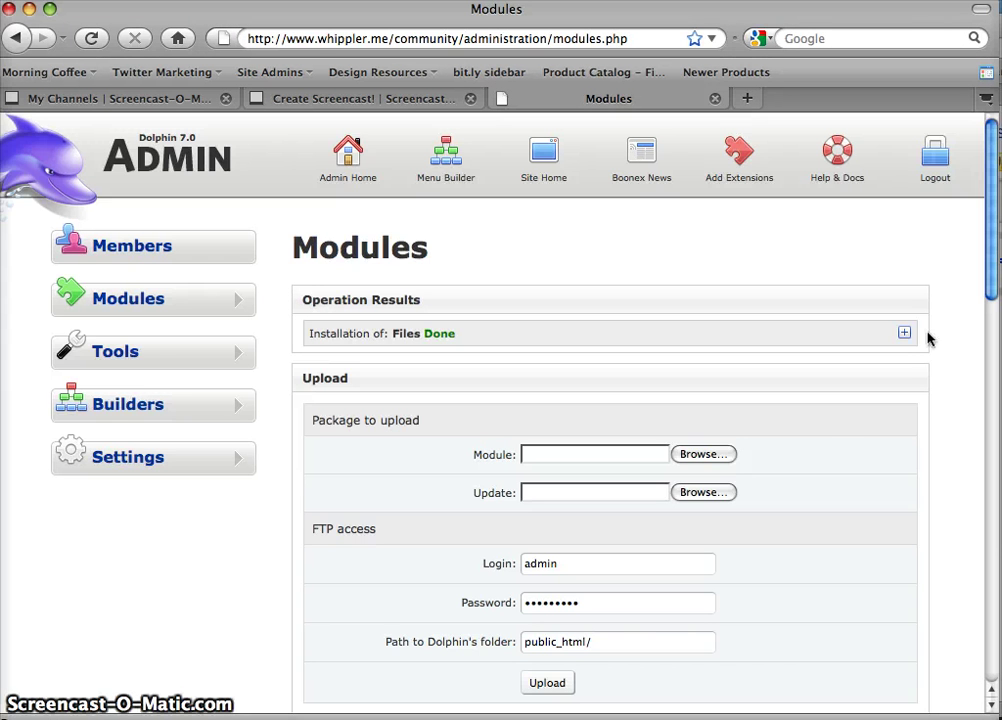
# Install the Groups module, then expand and collapse its operation results to review the installation details
pyautogui.moveTo(988, 288); pyautogui.dragTo(990, 530)
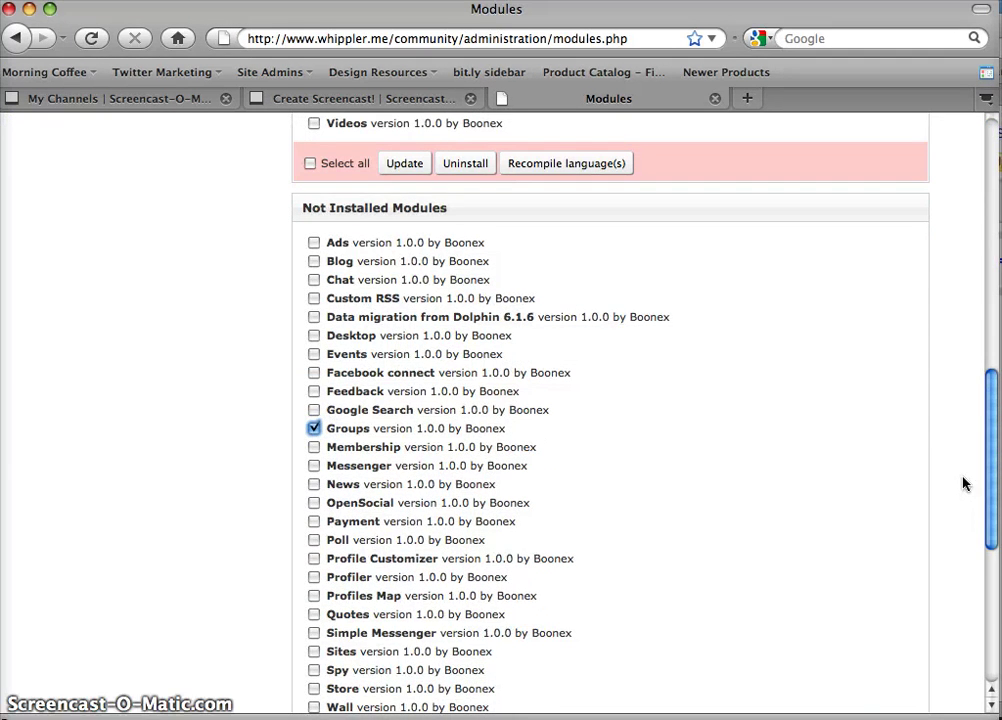
pyautogui.scroll(-5, 990, 473)
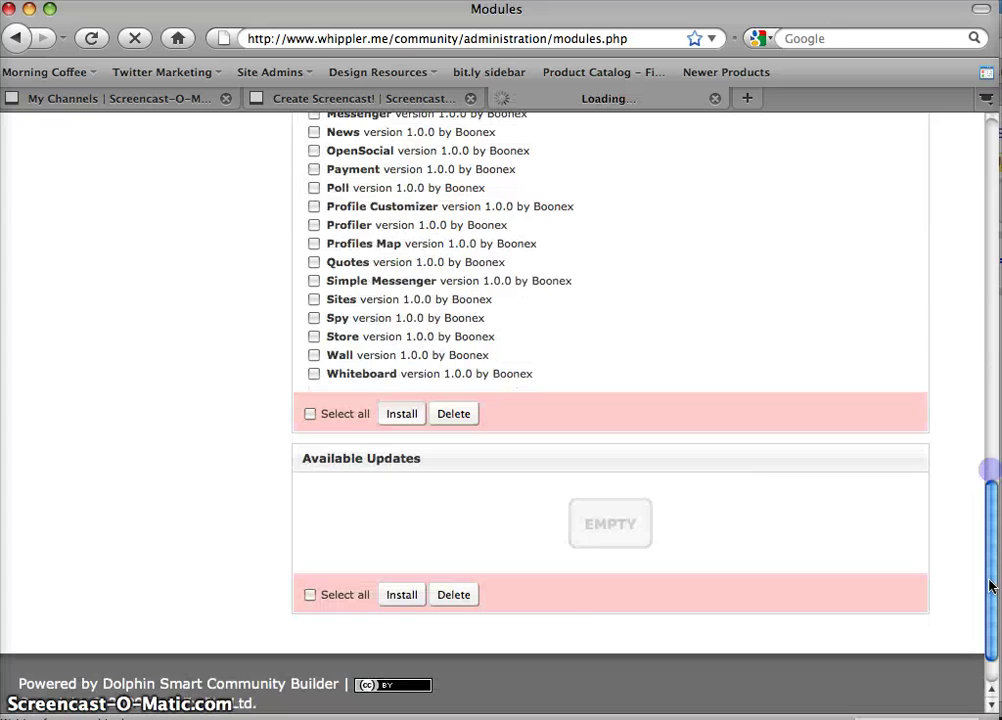
pyautogui.click(401, 414)
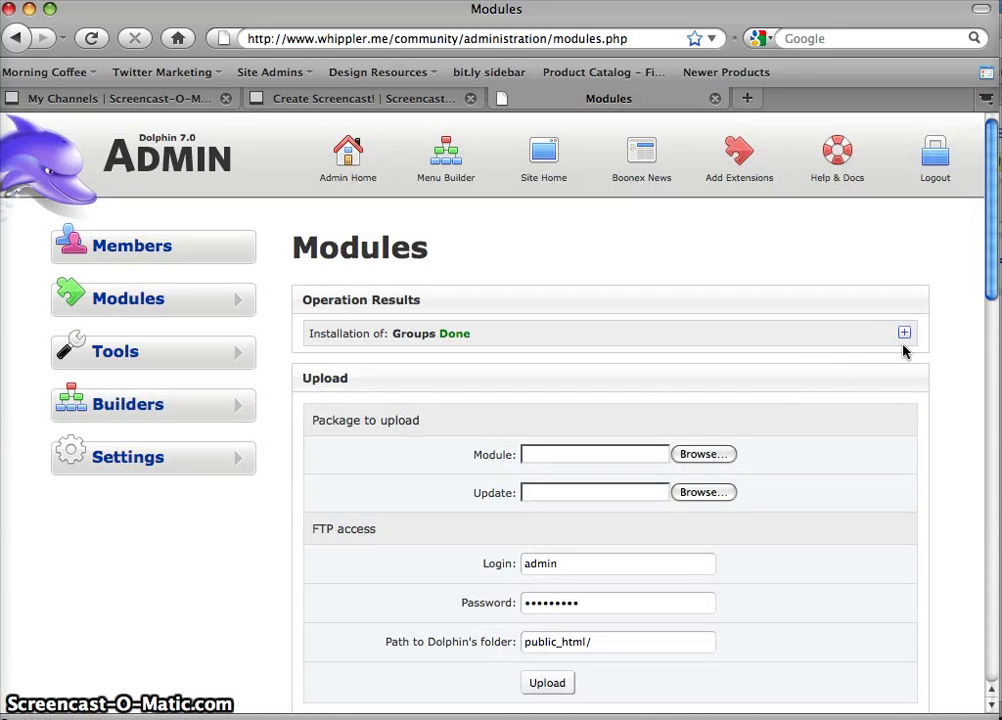
pyautogui.click(905, 335)
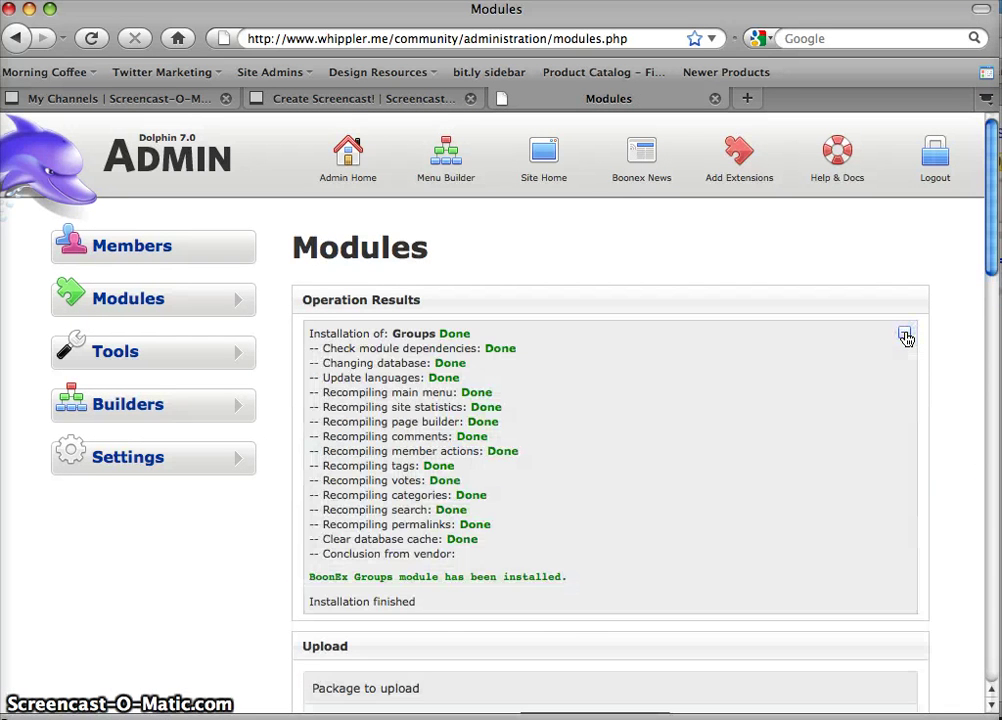
pyautogui.click(905, 335)
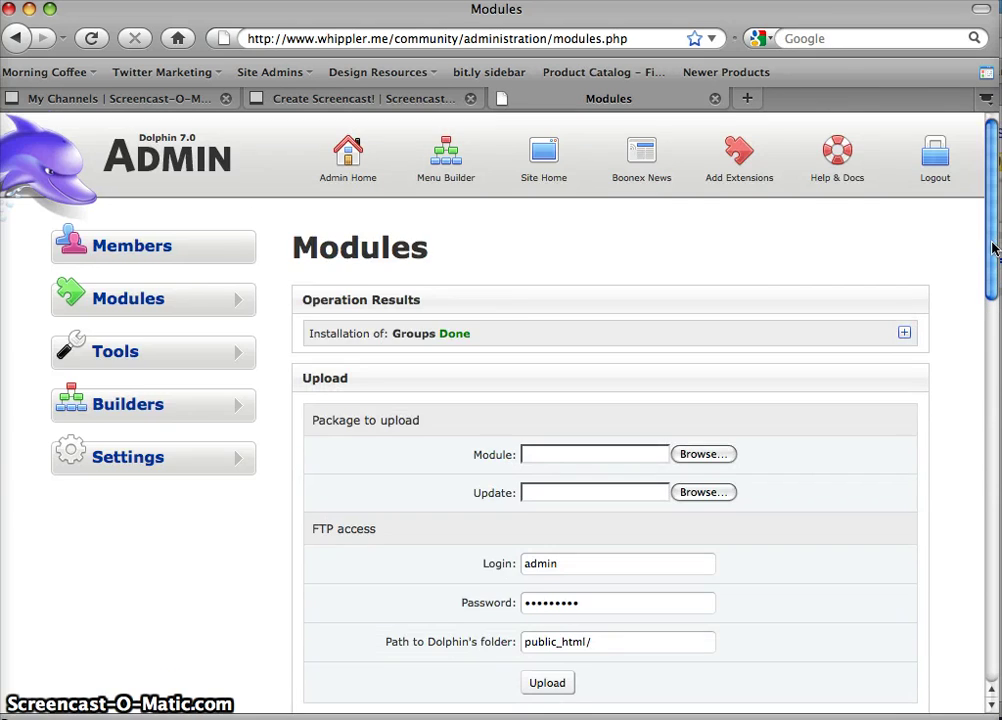
# Review the lists of installed and not-installed modules on the Modules page
pyautogui.moveTo(993, 248); pyautogui.dragTo(985, 435)
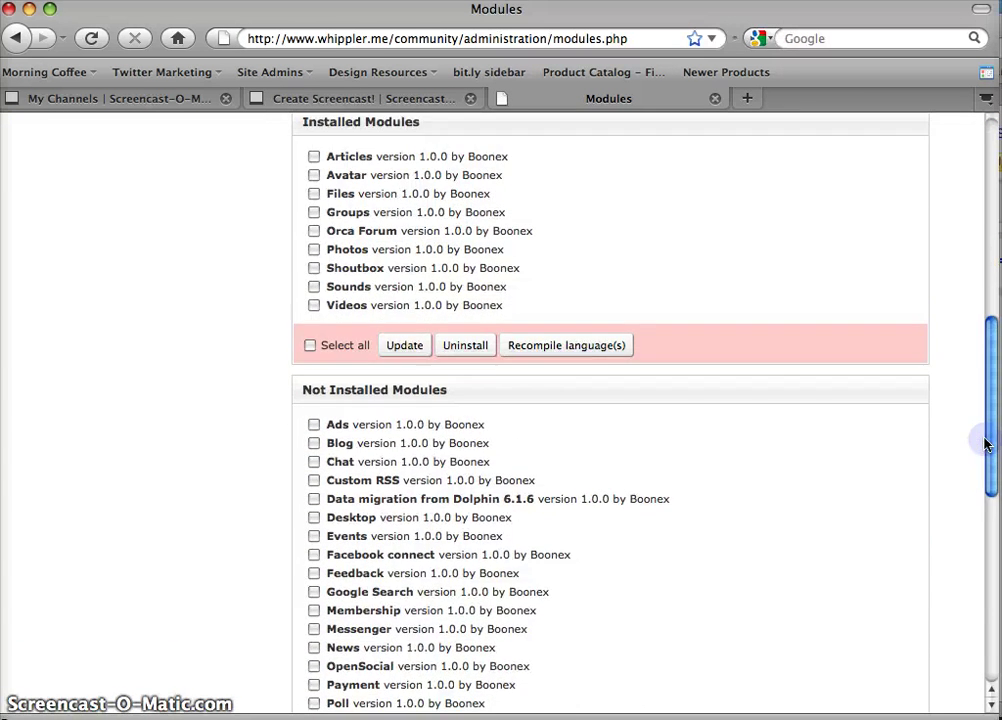
pyautogui.moveTo(984, 444); pyautogui.dragTo(966, 523)
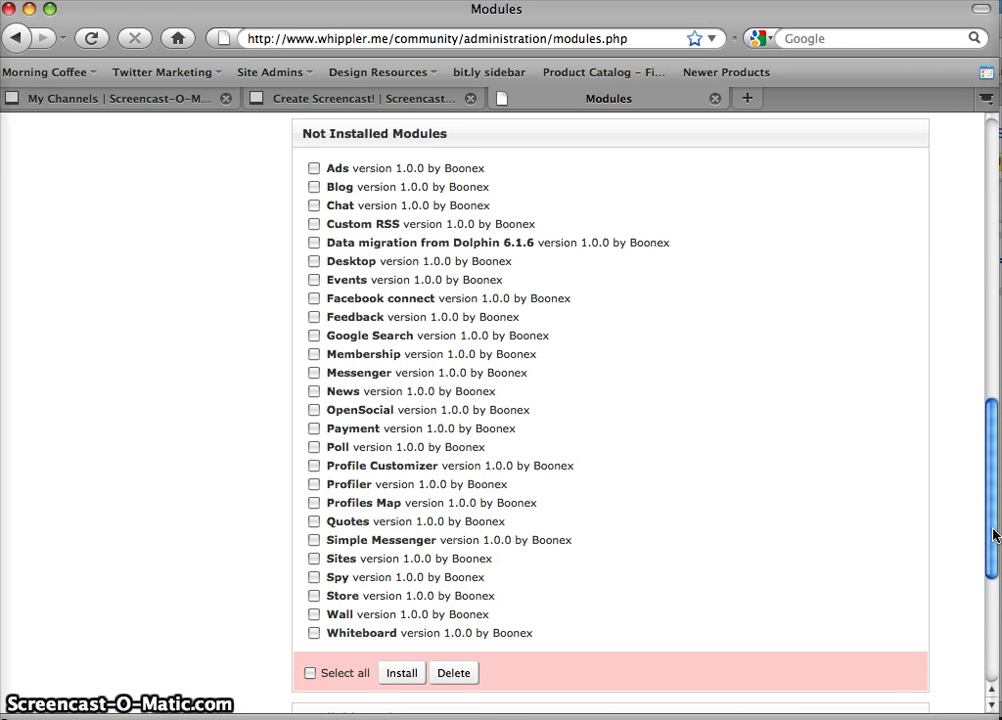
pyautogui.scroll(3, 994, 530)
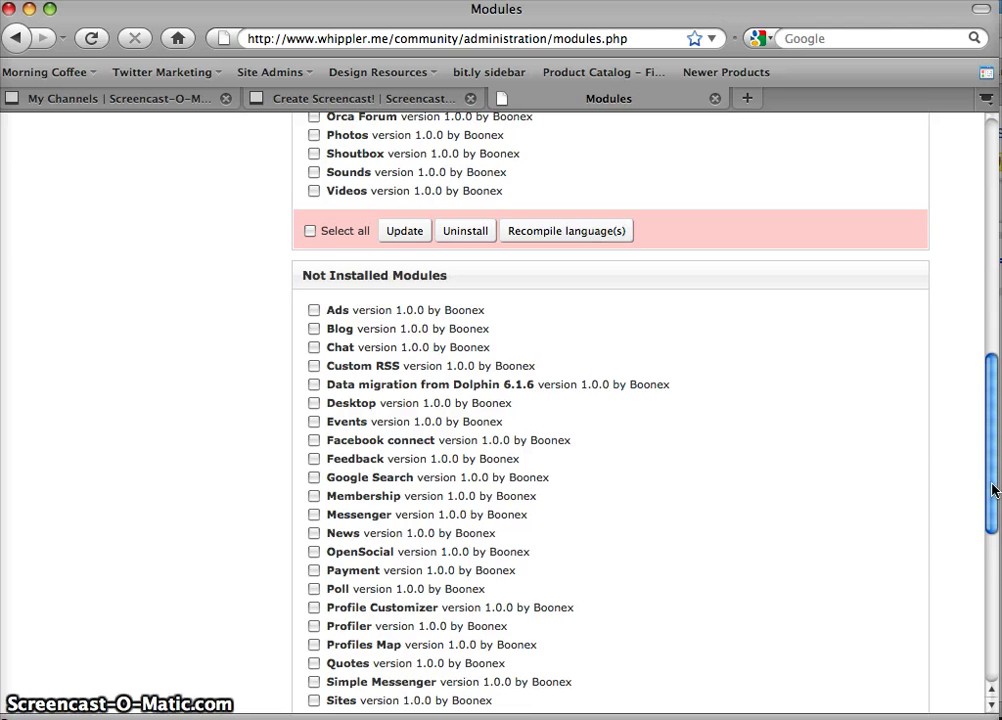
pyautogui.moveTo(994, 490); pyautogui.dragTo(994, 542)
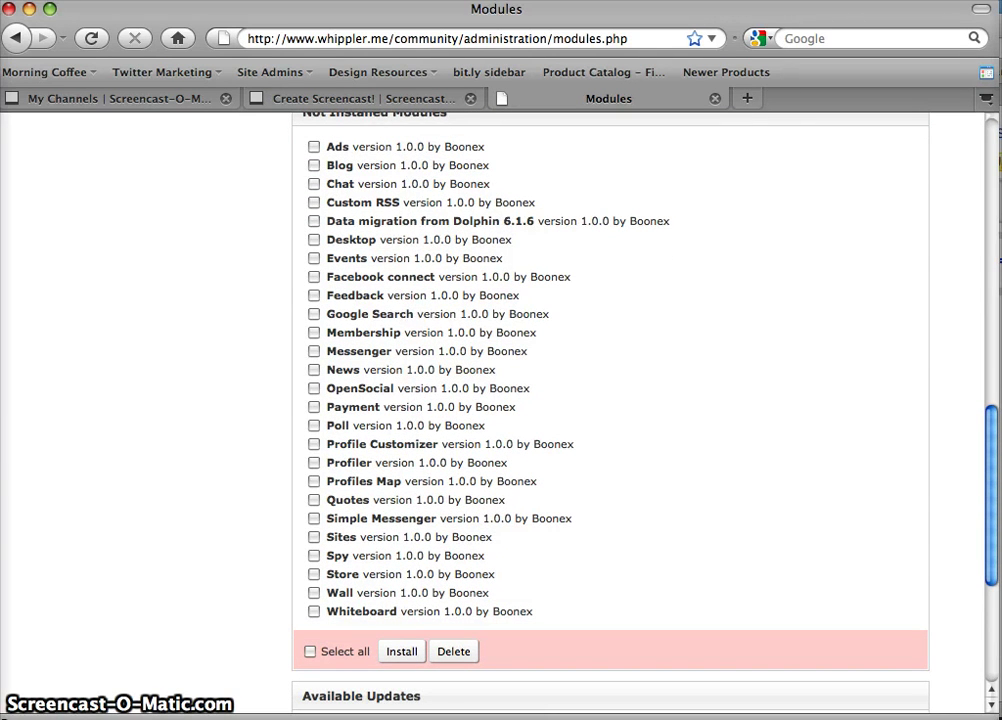
pyautogui.click(988, 304)
pyautogui.press('super+Tab')
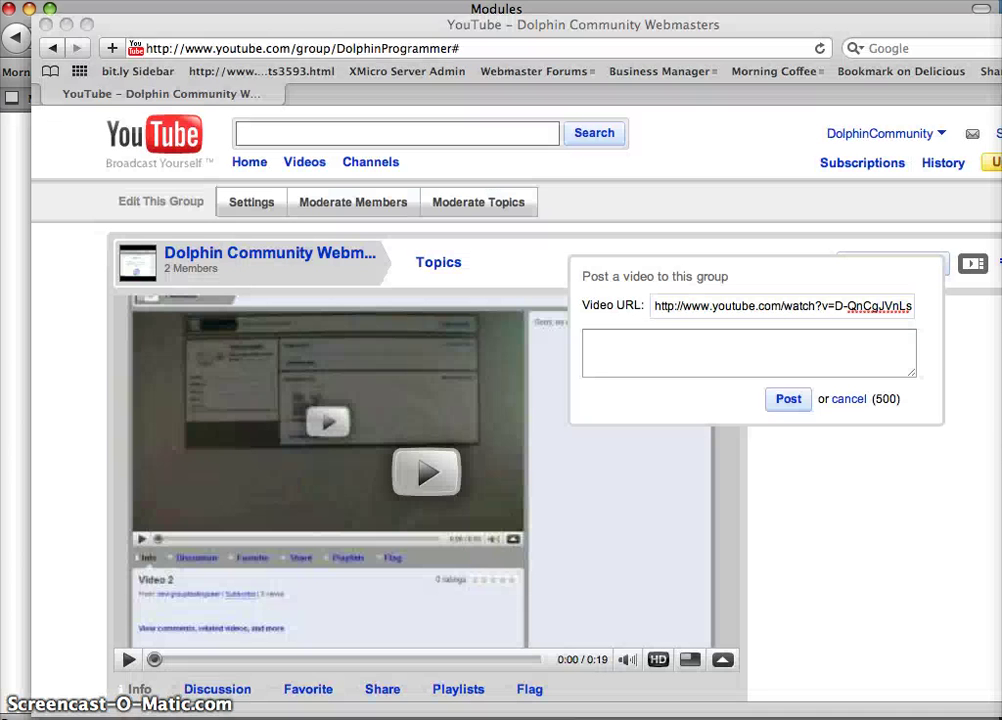
pyautogui.click(66, 23)
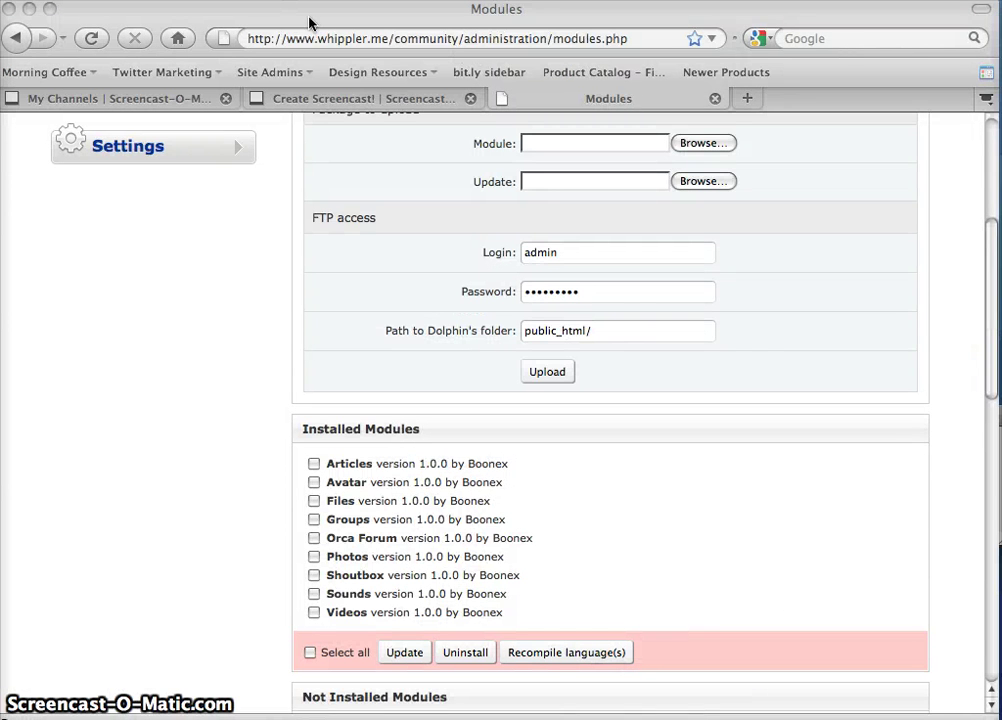